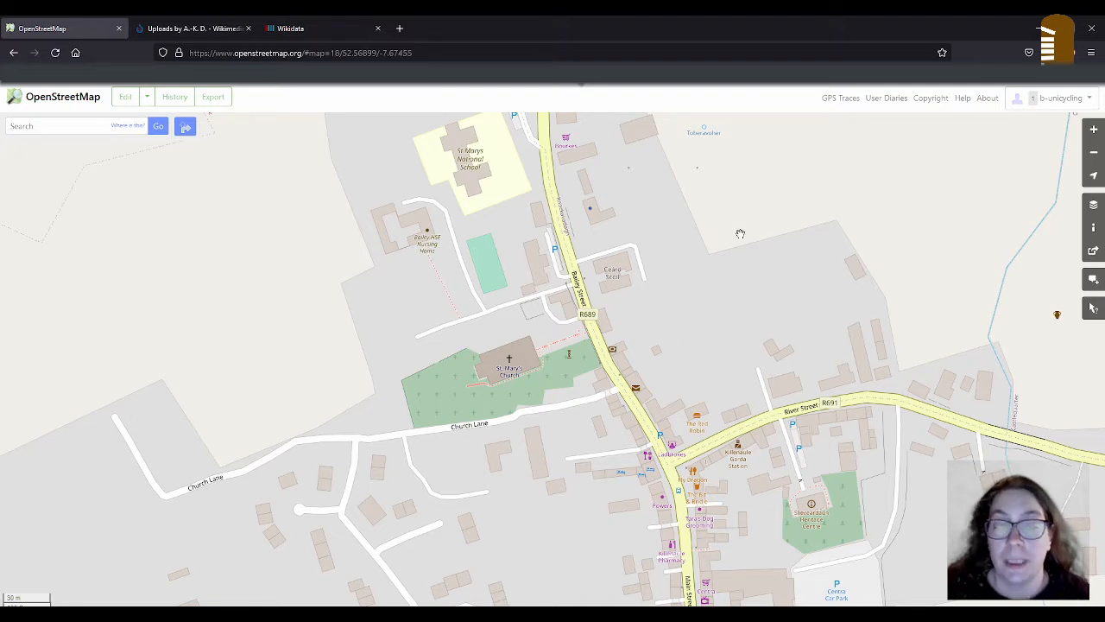
Look through the uploaded photos of the Killenaule churches and stained-glass windows on Wikimedia Commons.
click(196, 28)
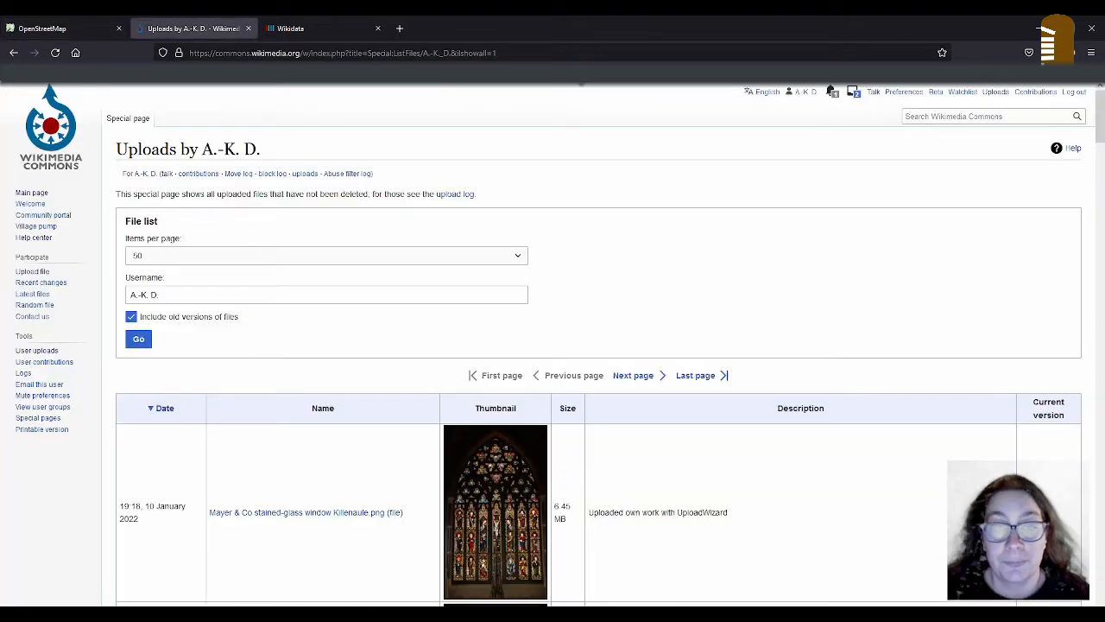
scroll(722, 234, down, 5)
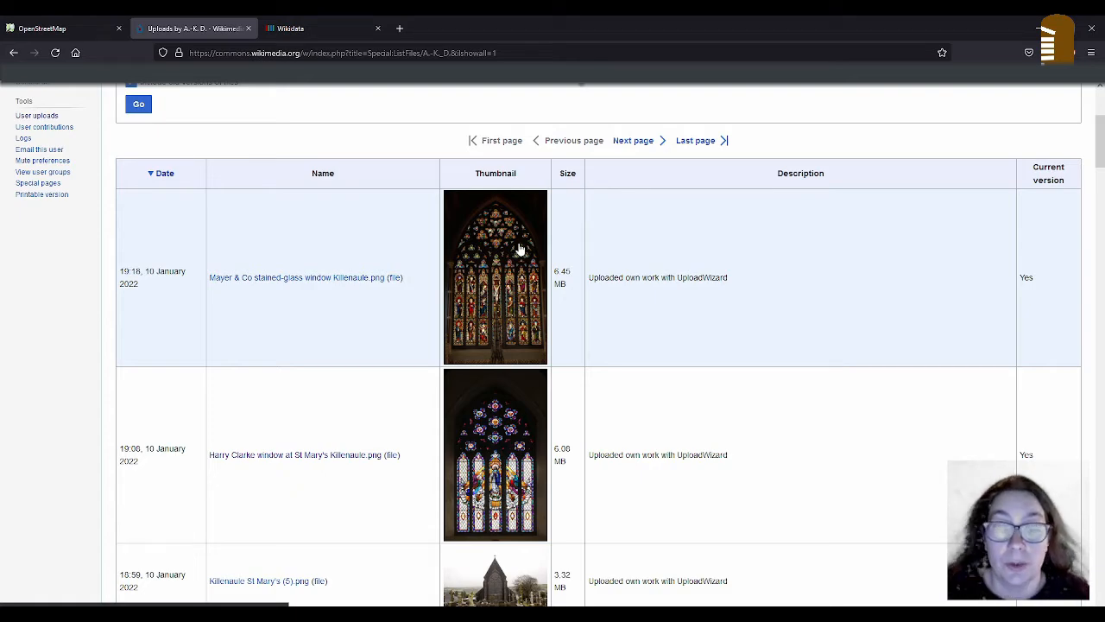
scroll(520, 249, down, 5)
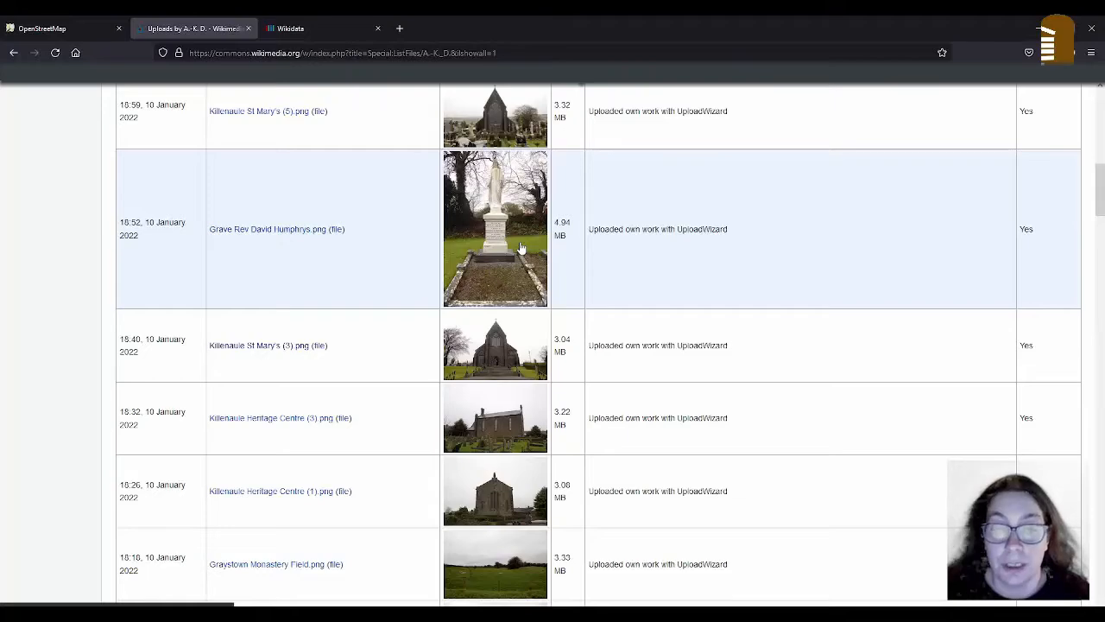
scroll(520, 249, up, 8)
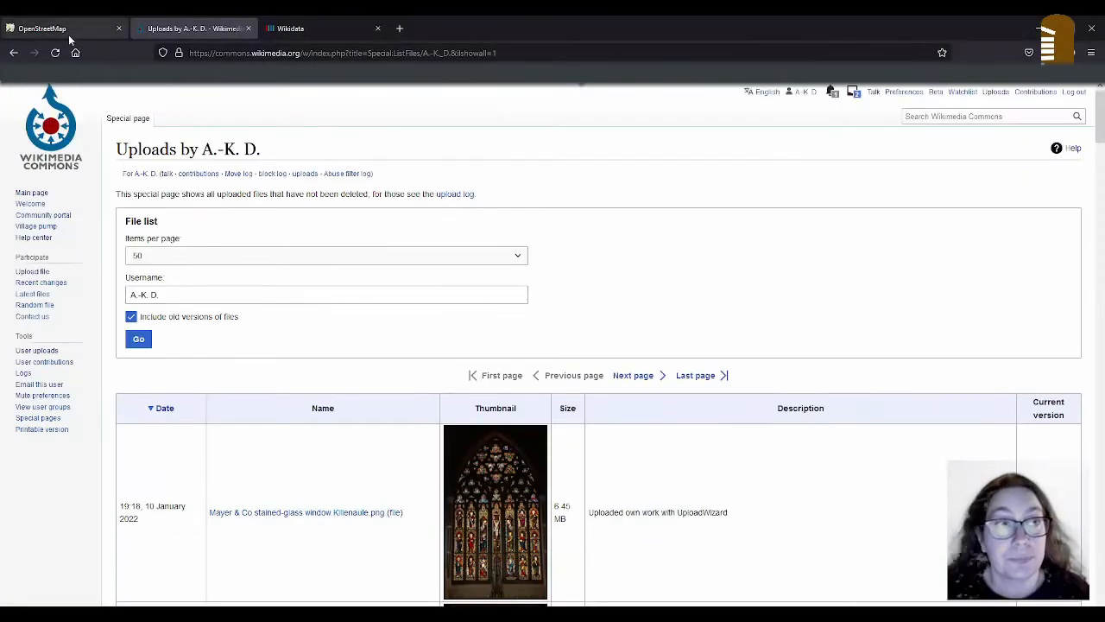
Return to OpenStreetMap and open the area around St. Mary's Church for editing.
click(71, 35)
scroll(534, 356, up, 1)
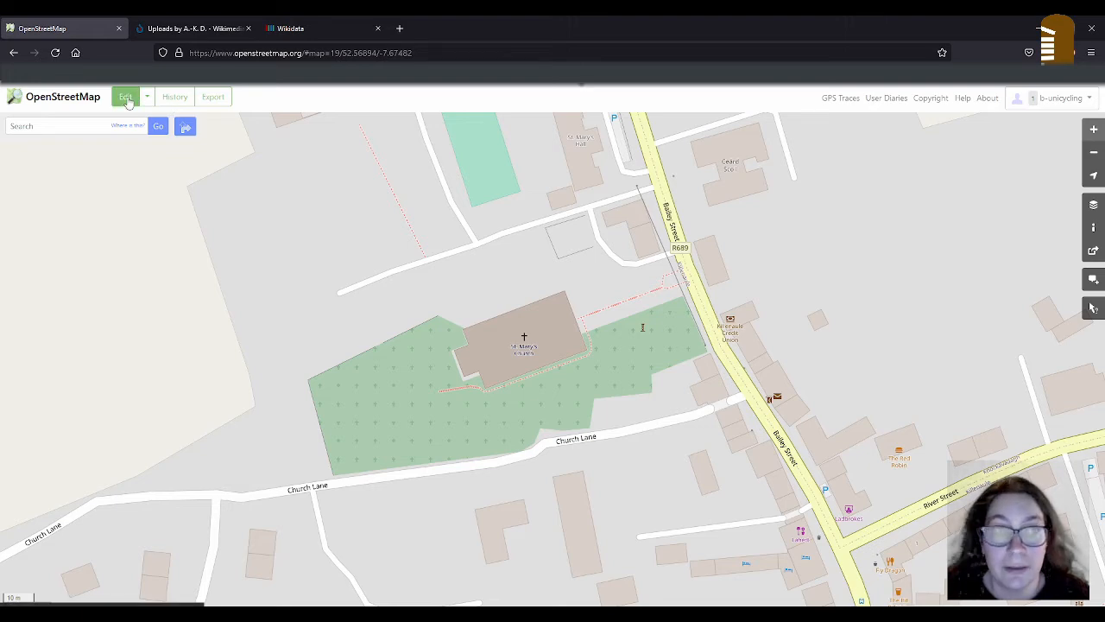
click(126, 100)
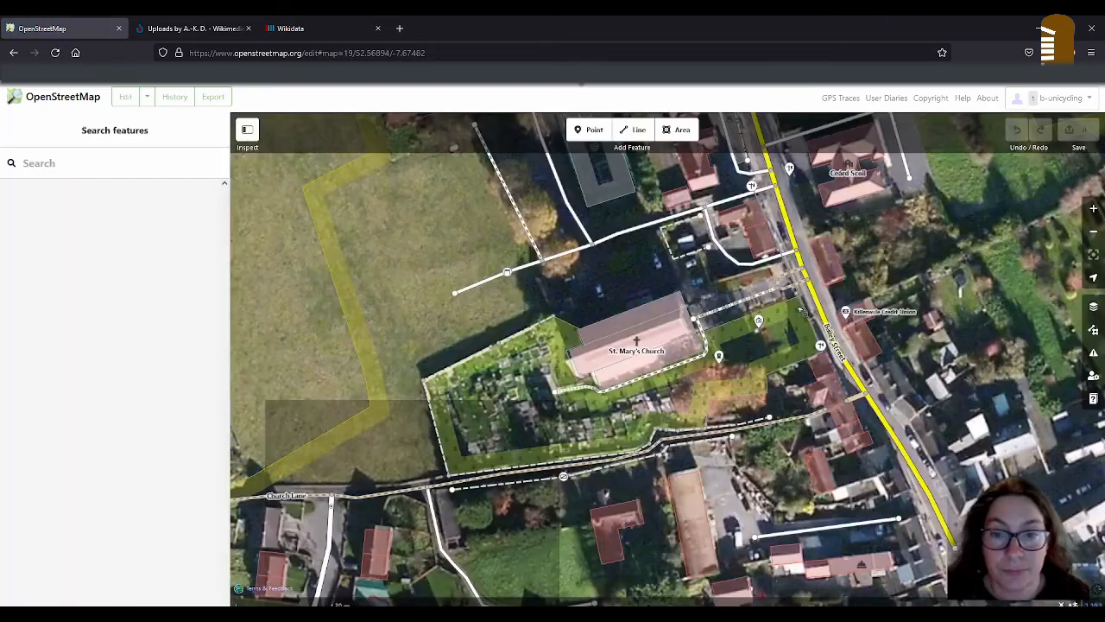
Add a node to the eastern wall of St. Mary's Church's central building part, opposite the end of the path, and select it.
click(727, 315)
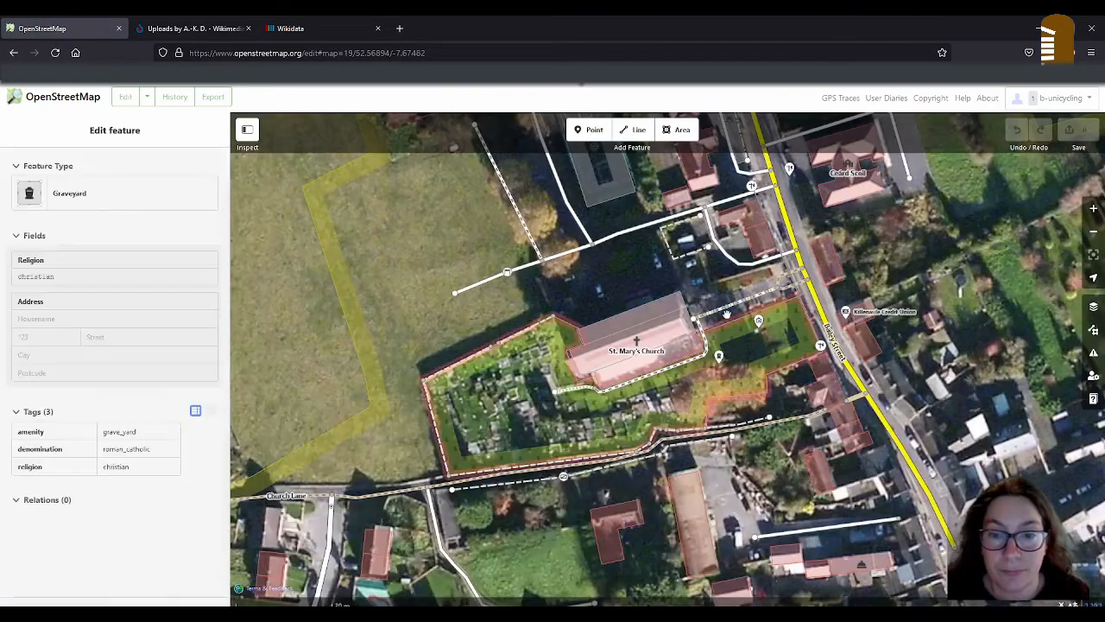
click(696, 319)
scroll(700, 319, up, 5)
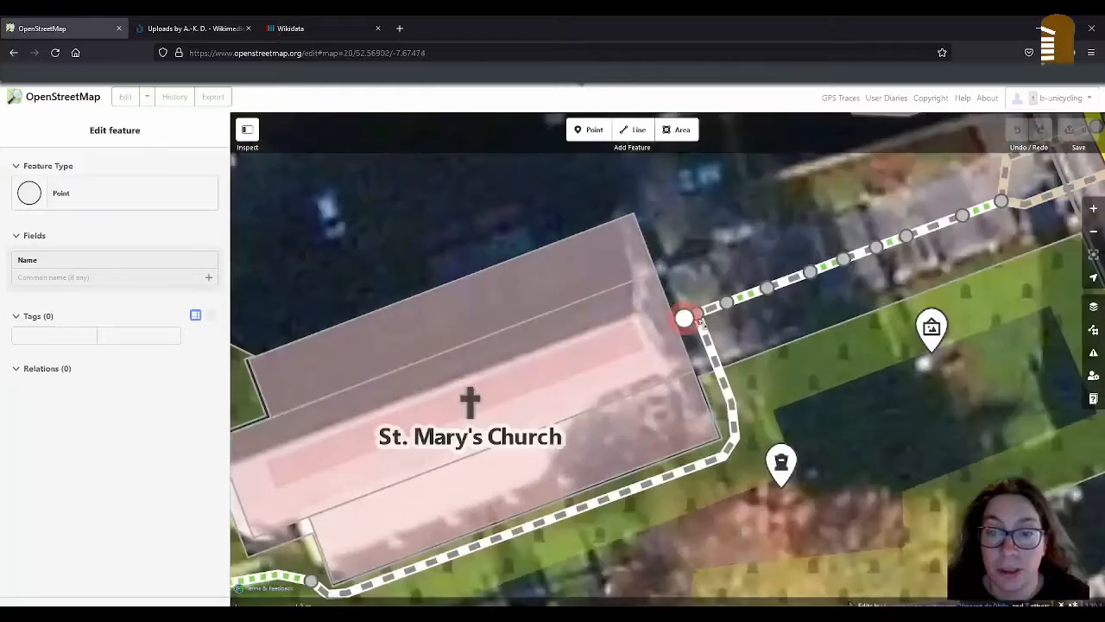
scroll(700, 318, up, 4)
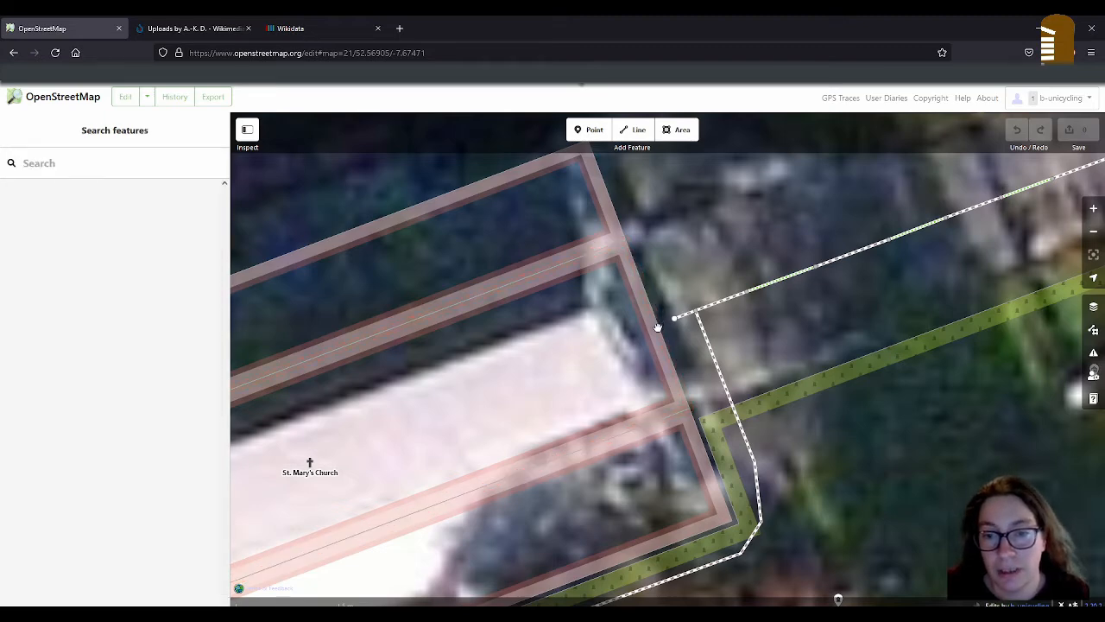
click(662, 330)
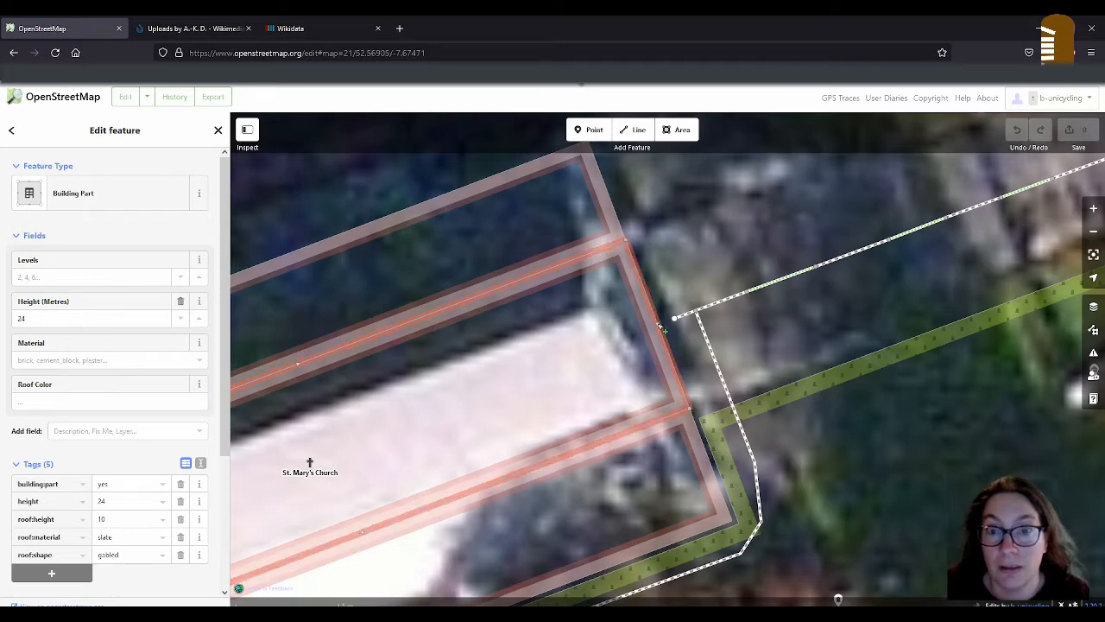
double_click(660, 325)
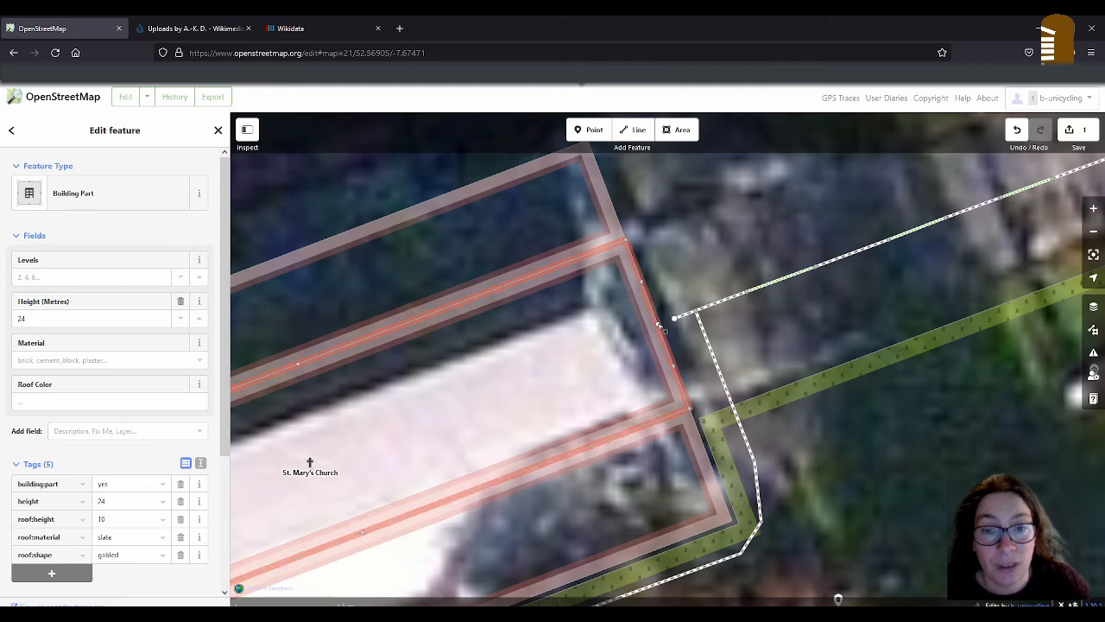
click(658, 325)
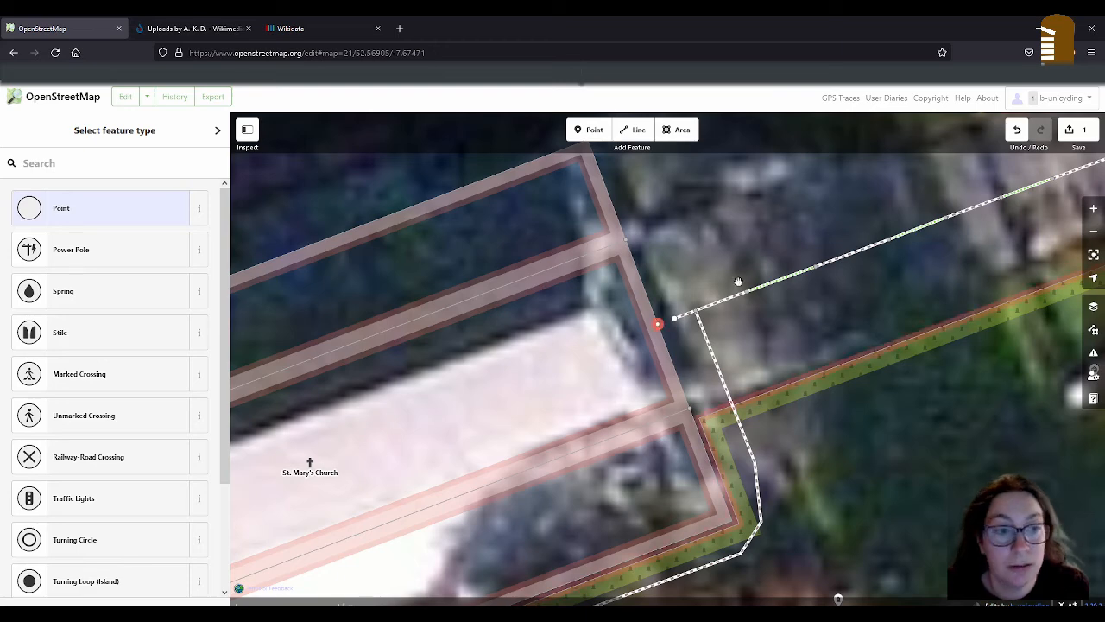
Set the new wall node's feature type to Point and tag it building=window and window=yes.
key(alt+Tab)
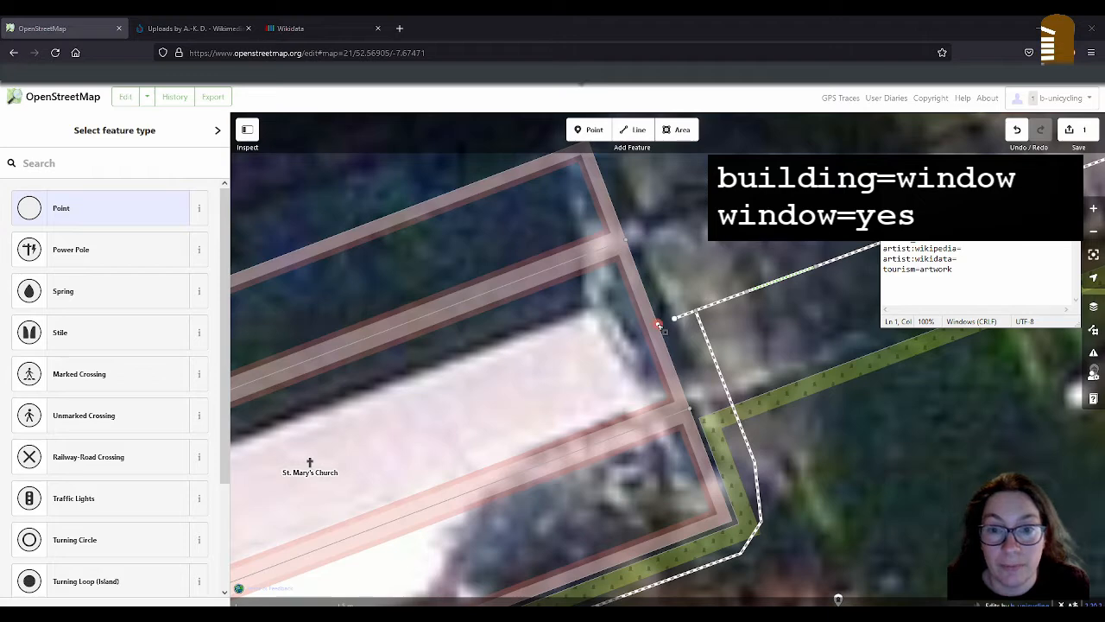
click(660, 326)
click(136, 212)
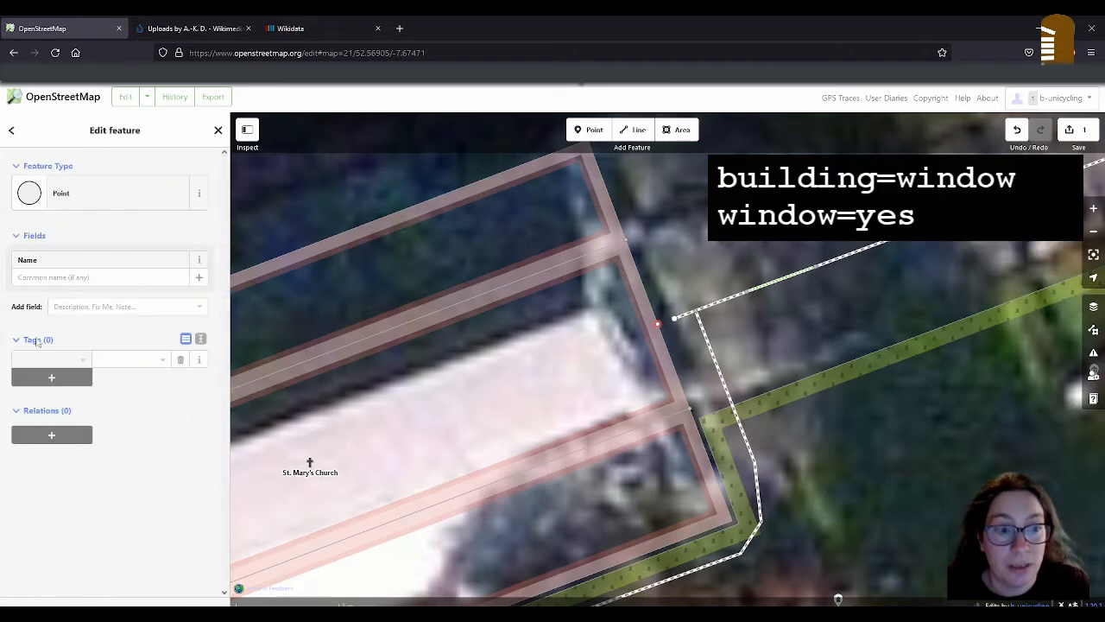
click(39, 352)
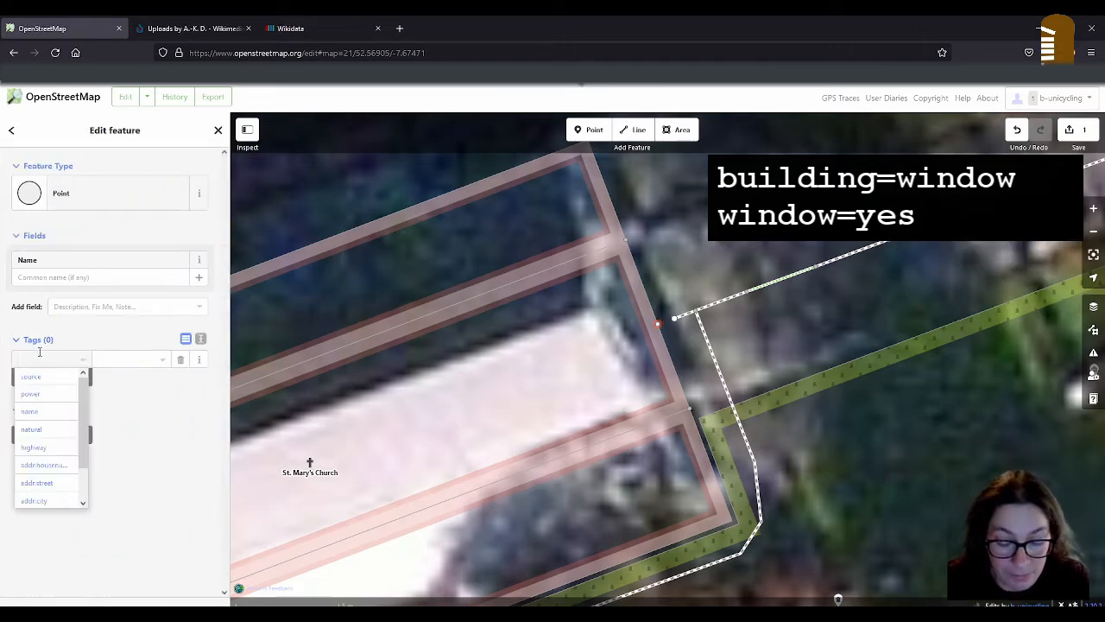
text(building)
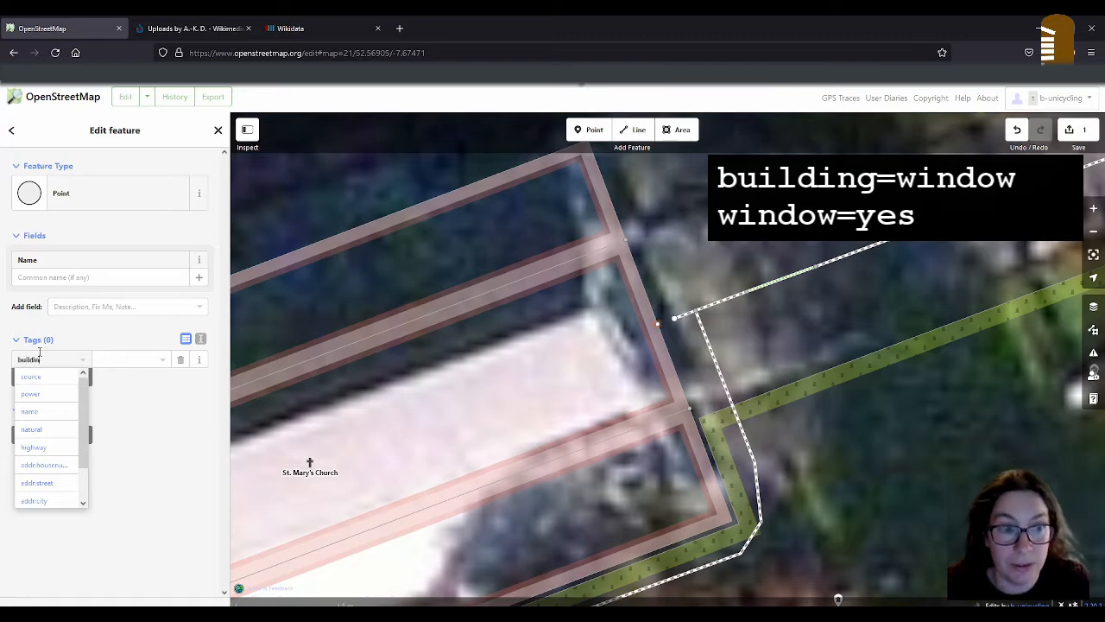
key(Tab)
text(window)
key(Tab)
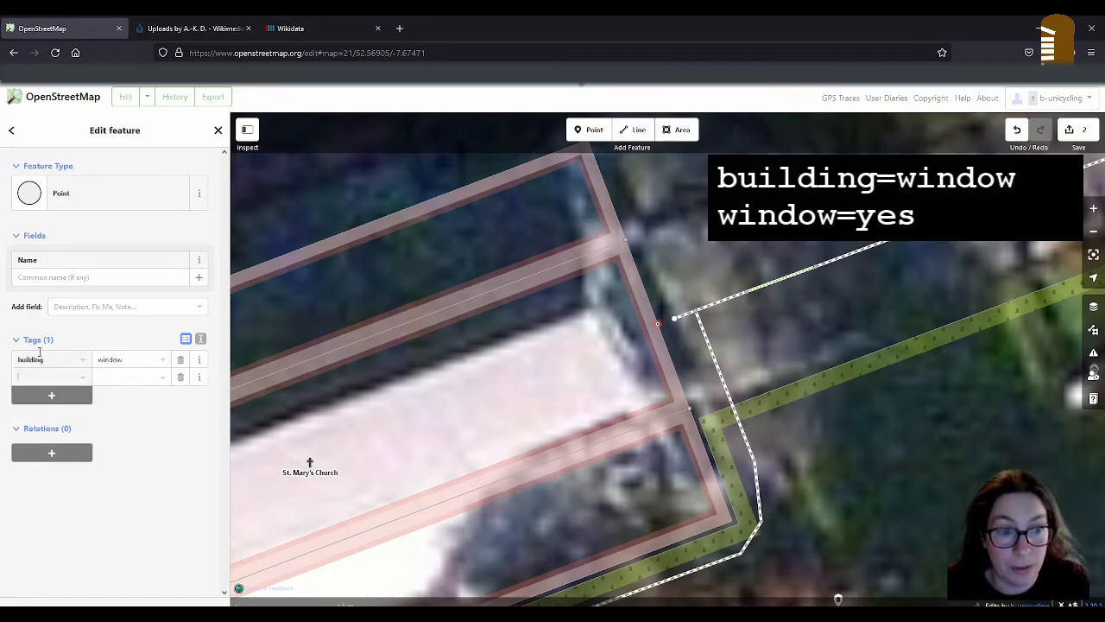
text(window)
key(Tab)
text(yes)
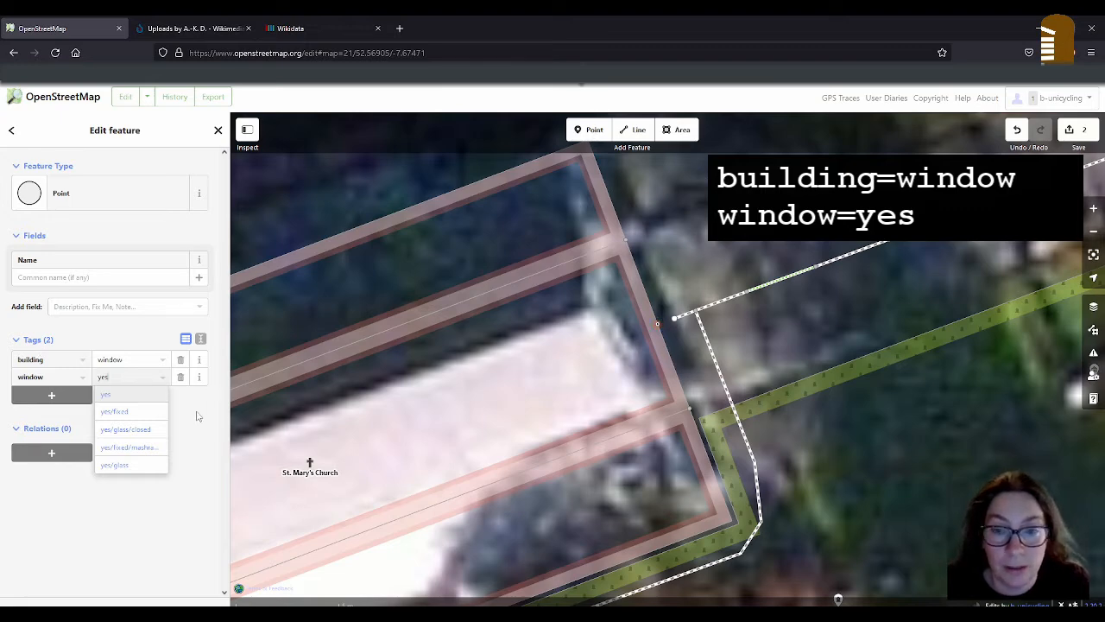
Add the tag tourism=artwork and the tag key artist_name to the window node.
key(alt+Tab)
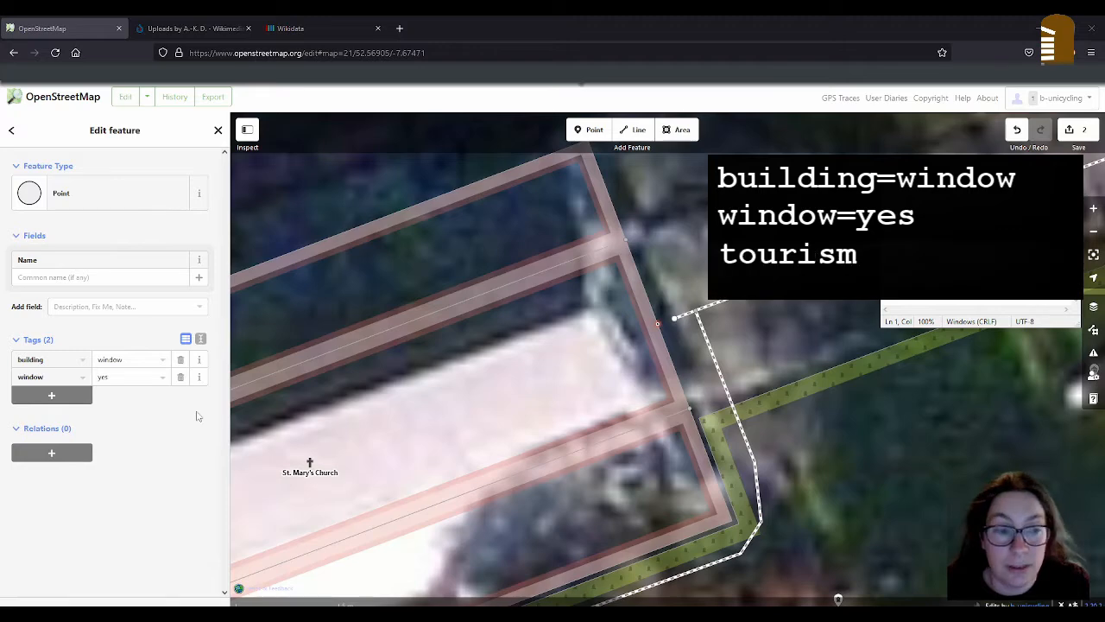
click(72, 395)
text(tourism)
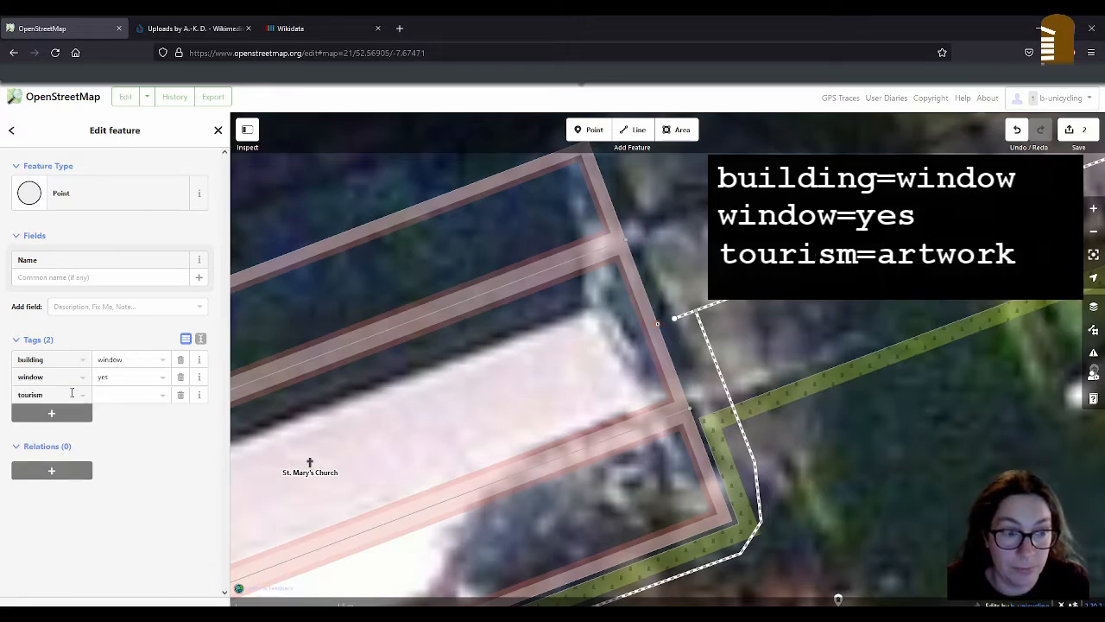
key(Tab)
text(artwork)
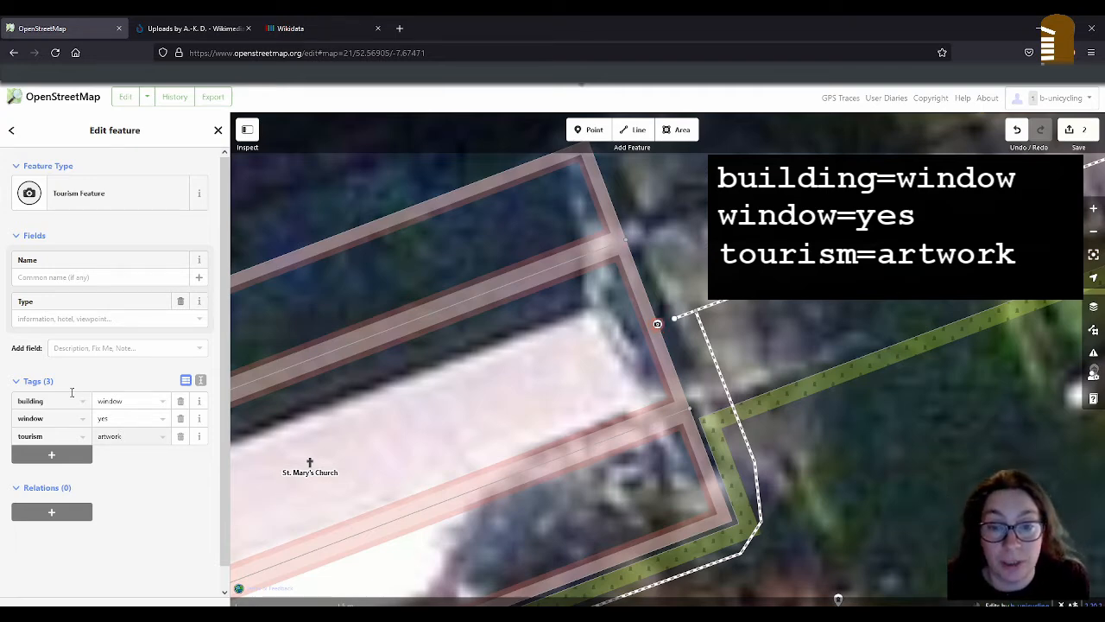
key(Tab)
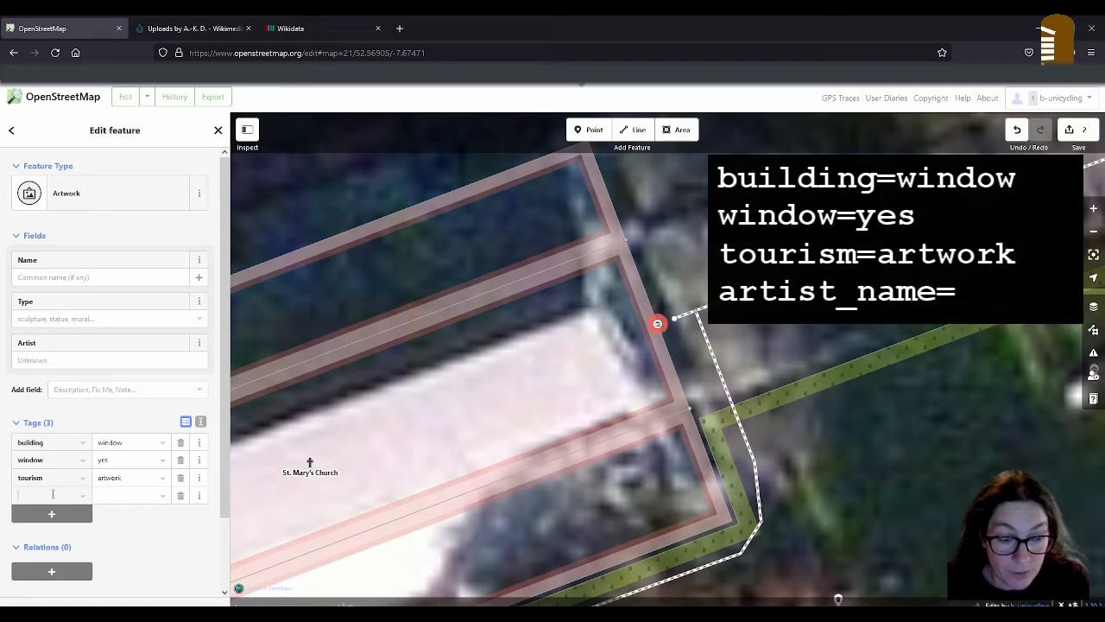
text(artist_name)
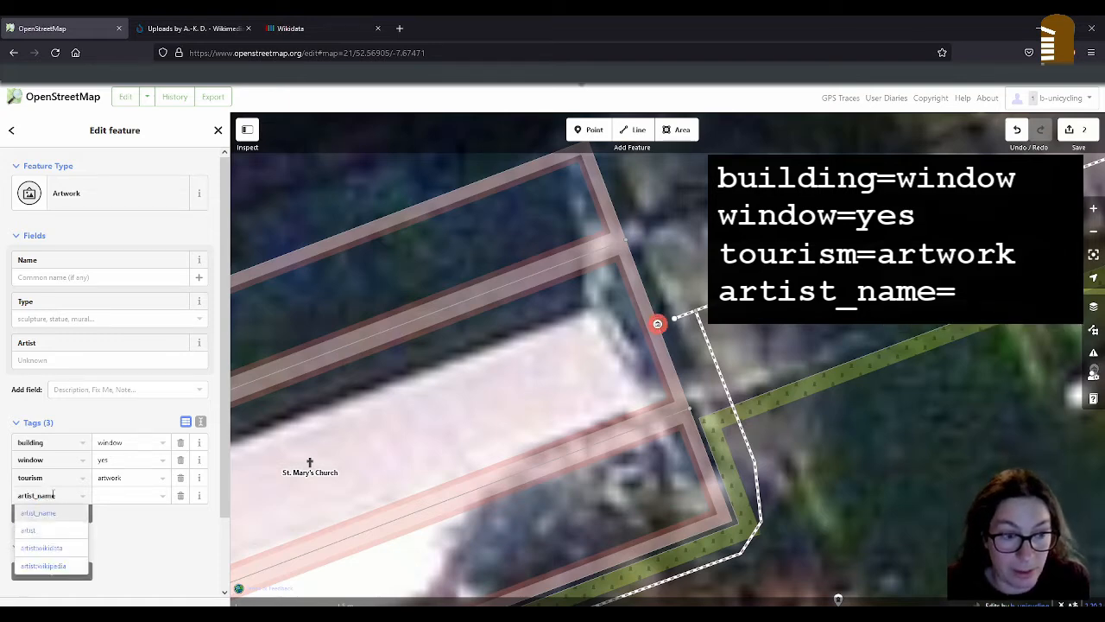
key(Tab)
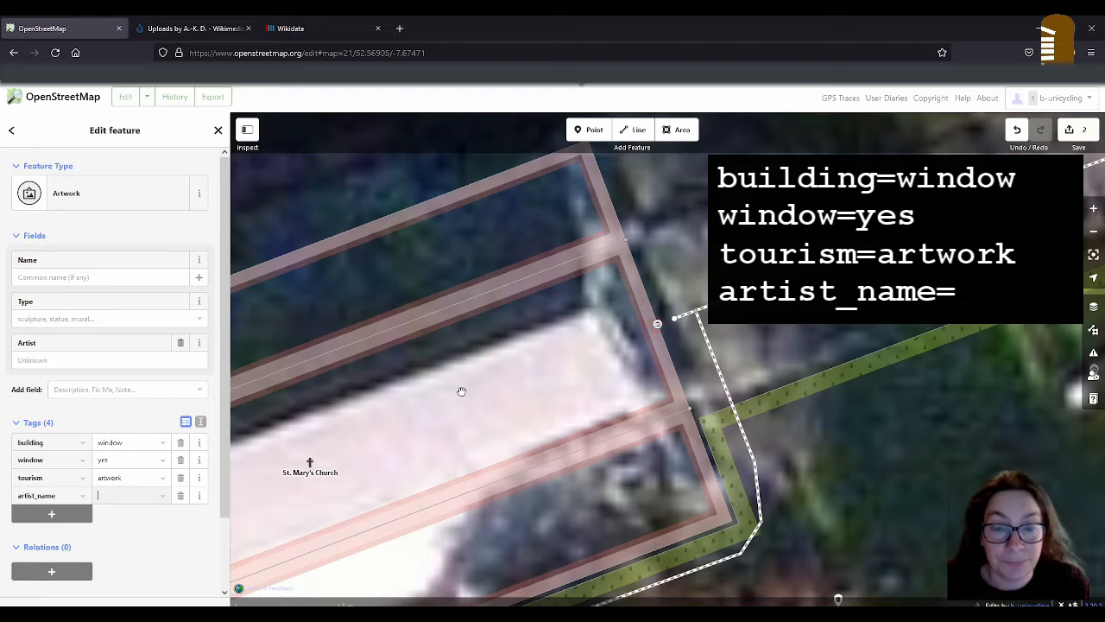
Search Wikidata for "Harry Clarke studio" and open the Harry Clarke Stained Glass Ltd item.
click(307, 33)
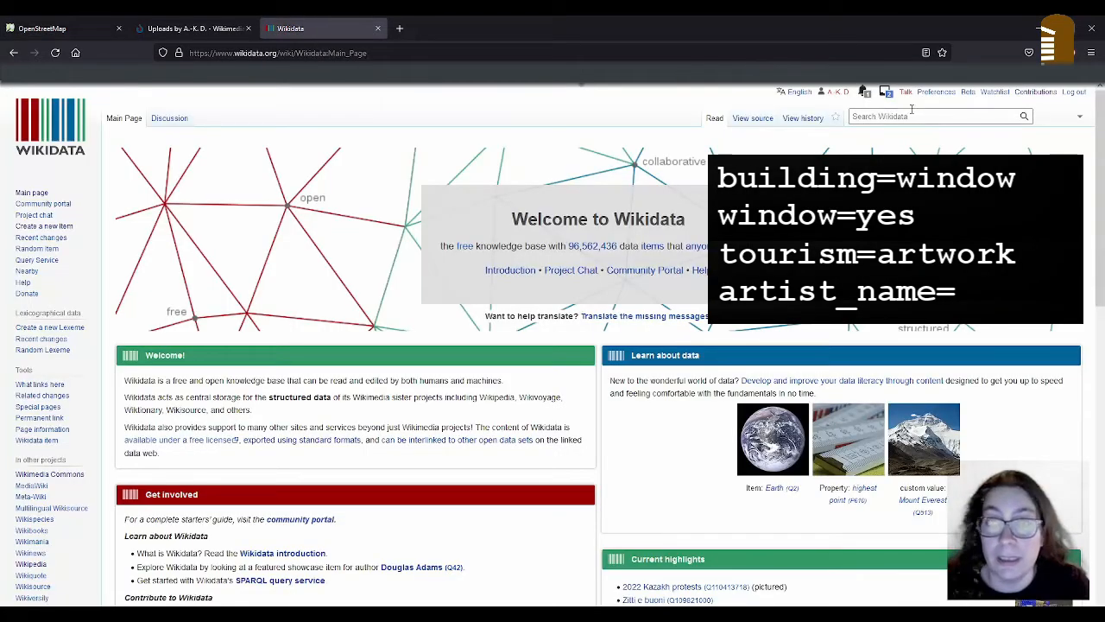
click(950, 116)
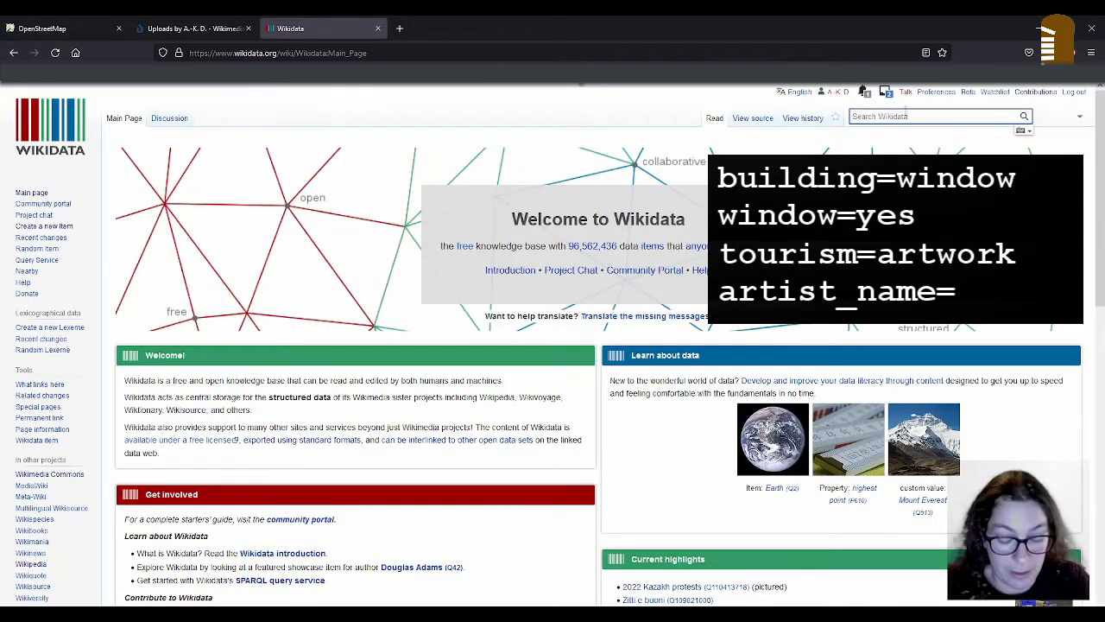
text(Harry Clarke)
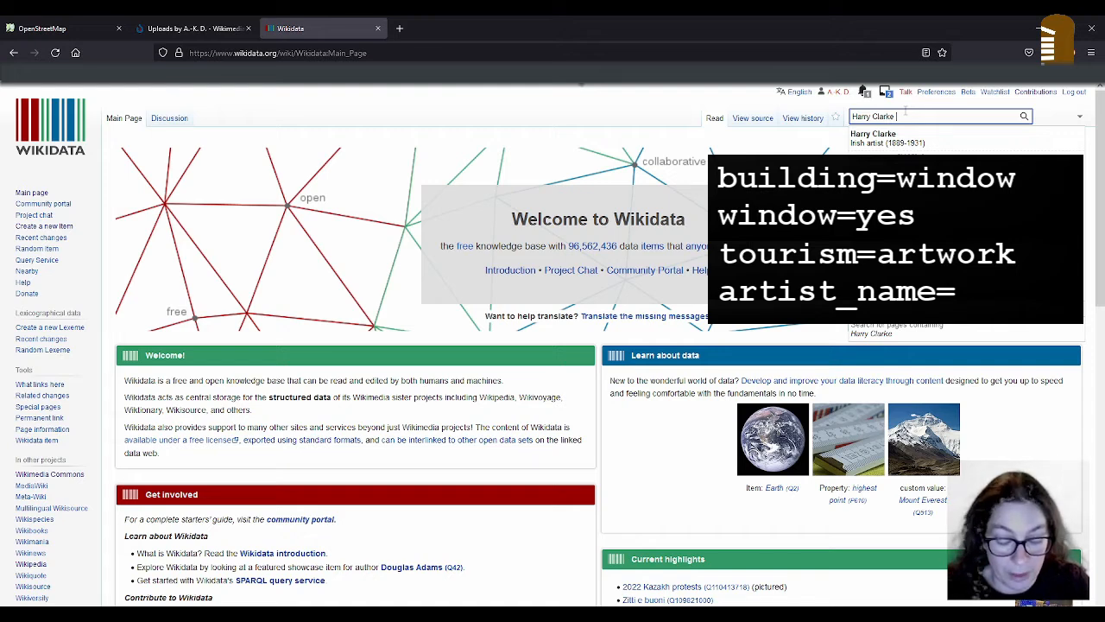
text(studio)
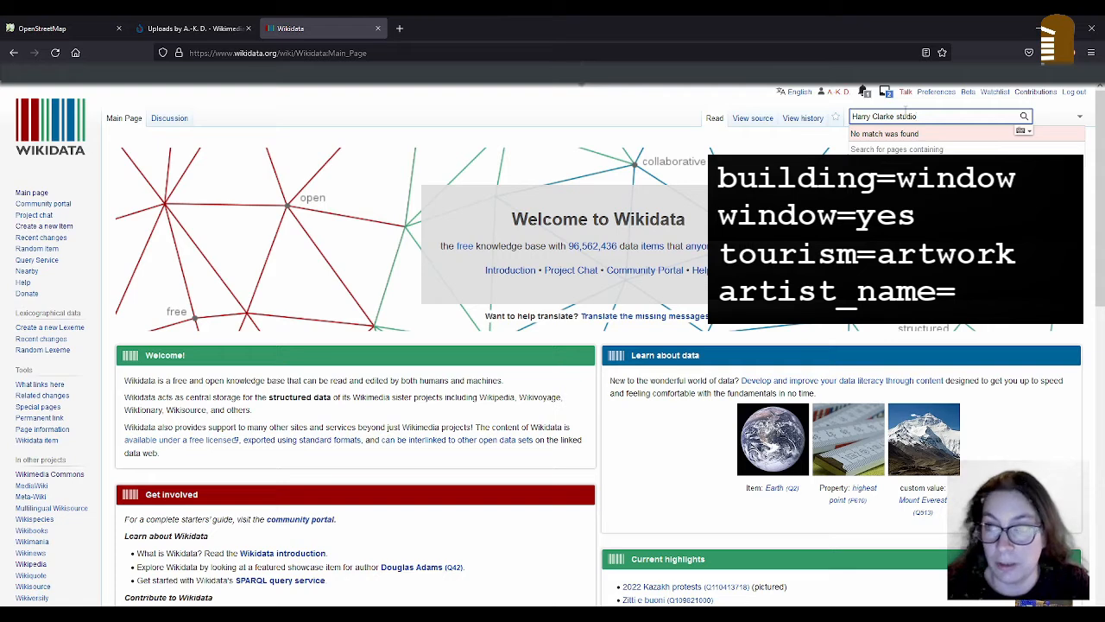
key(BackSpace)
key(BackSpace)
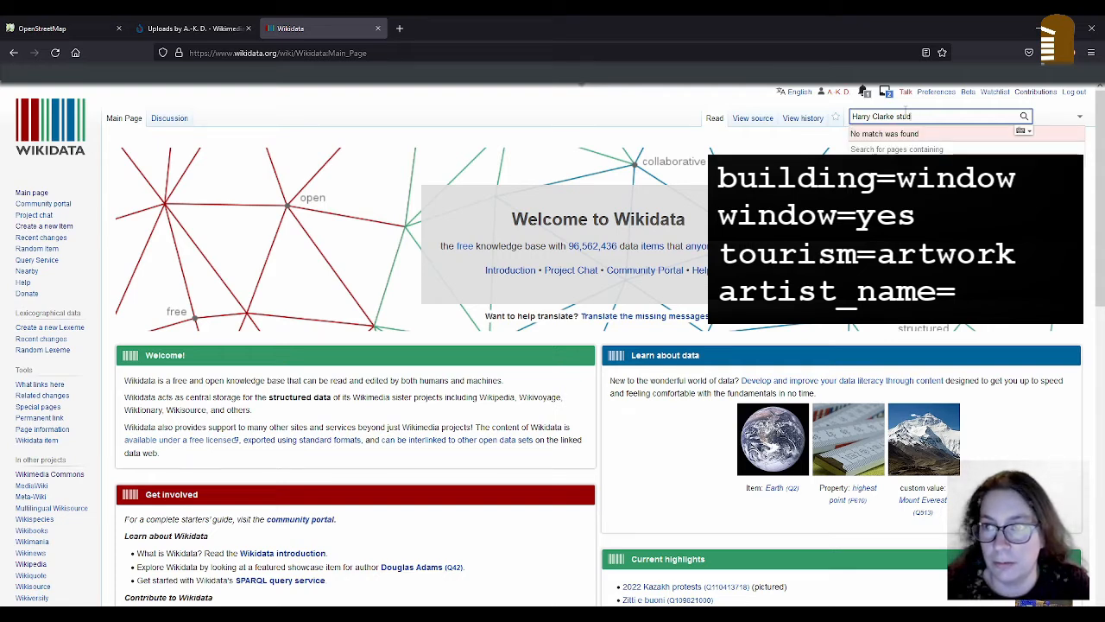
text(io)
key(Return)
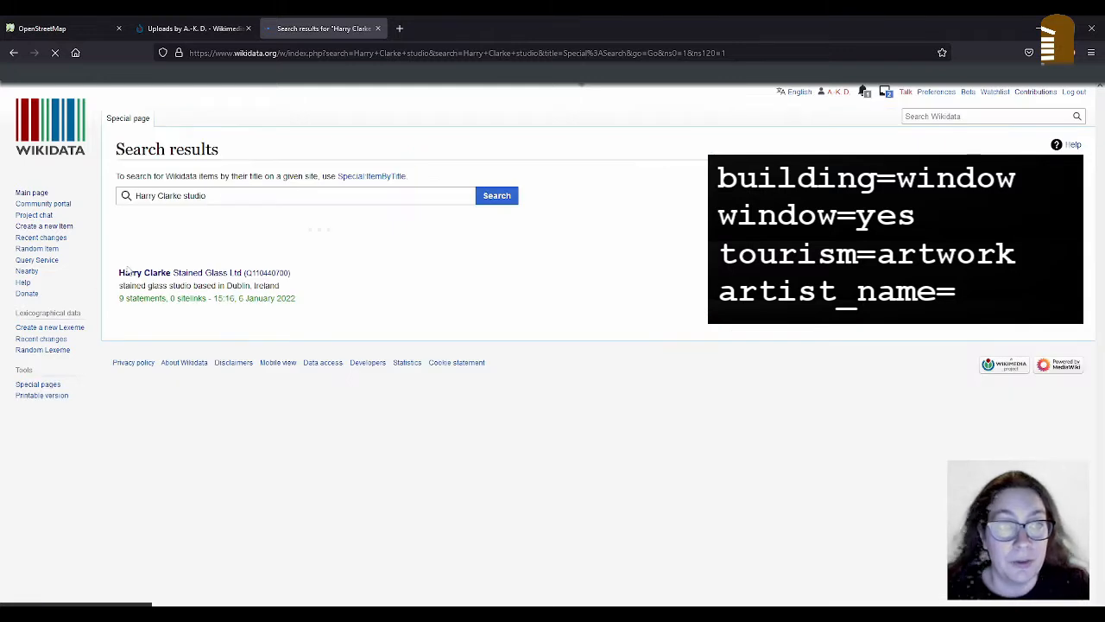
click(138, 275)
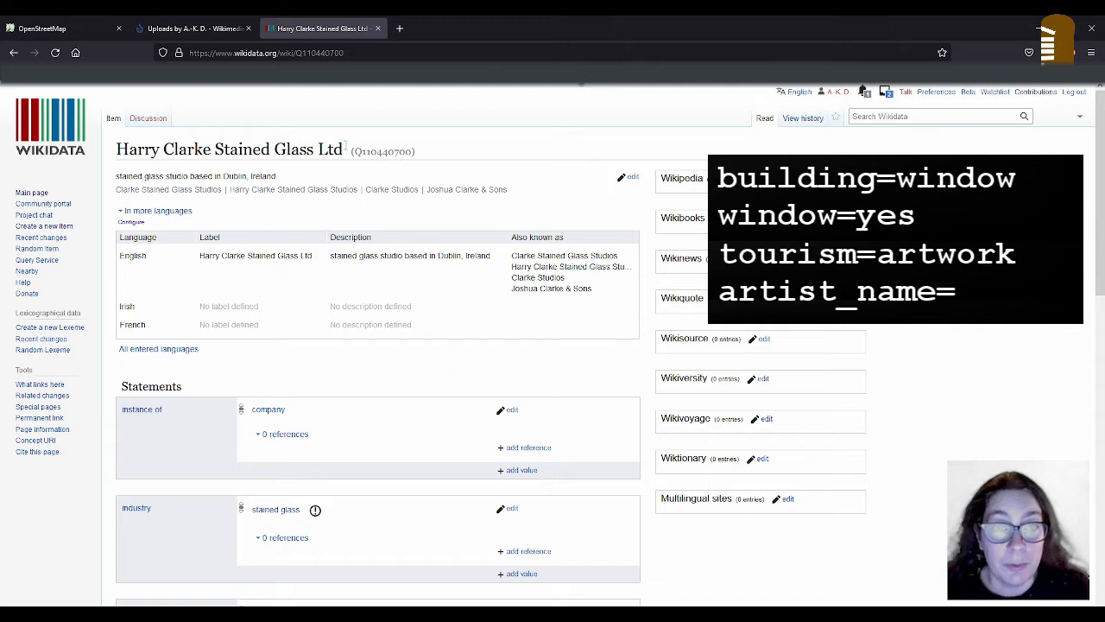
Copy the name Harry Clarke Stained Glass Ltd from Wikidata into the window node's artist_name tag and add another empty tag row.
drag(345, 147, 116, 150)
key(ctrl+c)
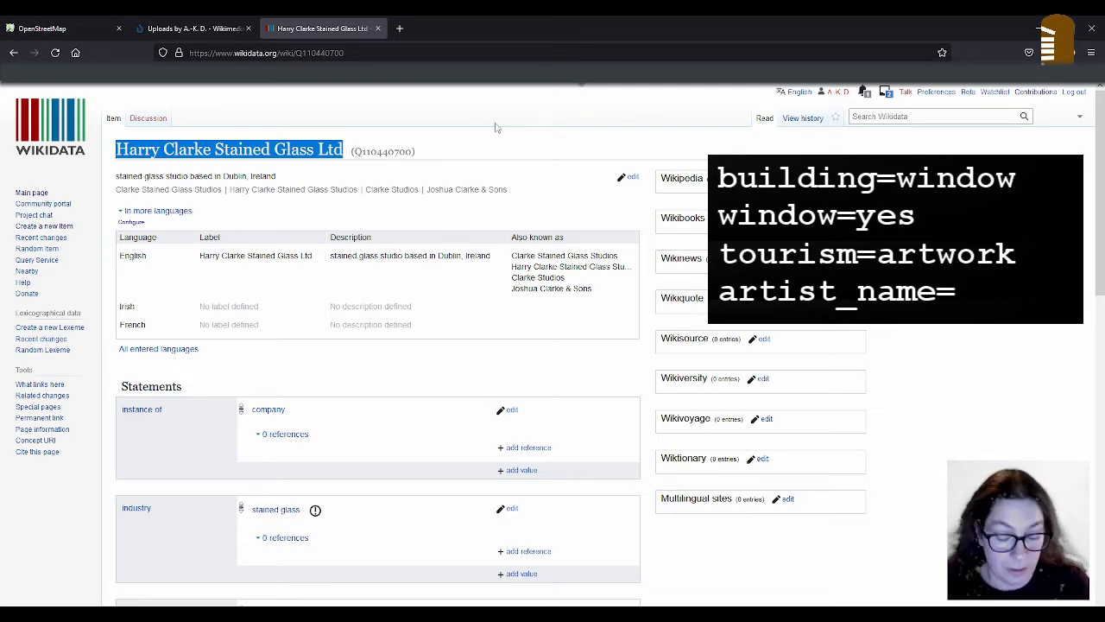
click(97, 28)
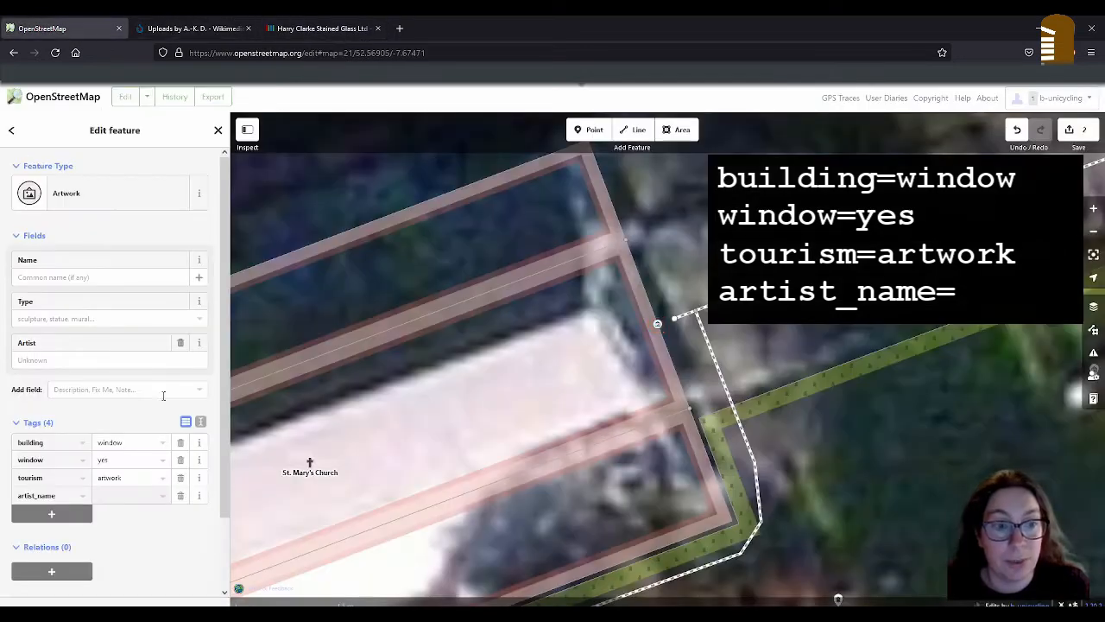
key(ctrl+v)
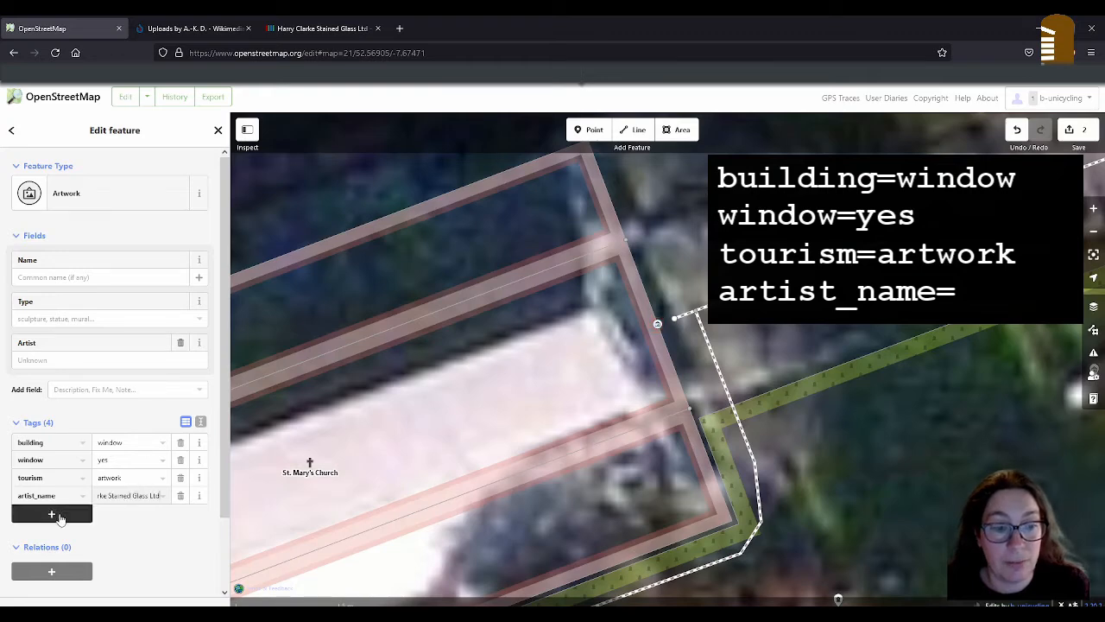
click(53, 515)
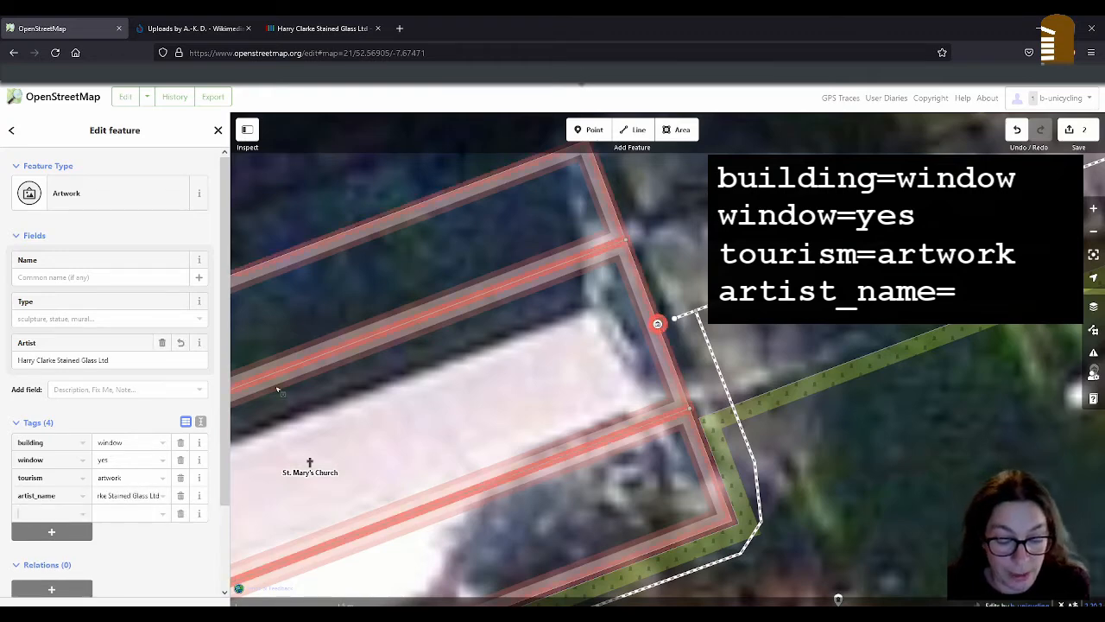
Add the tag artist:wikidata to the window node with the studio's item ID Q110440700 copied from its Wikidata page.
text(ar)
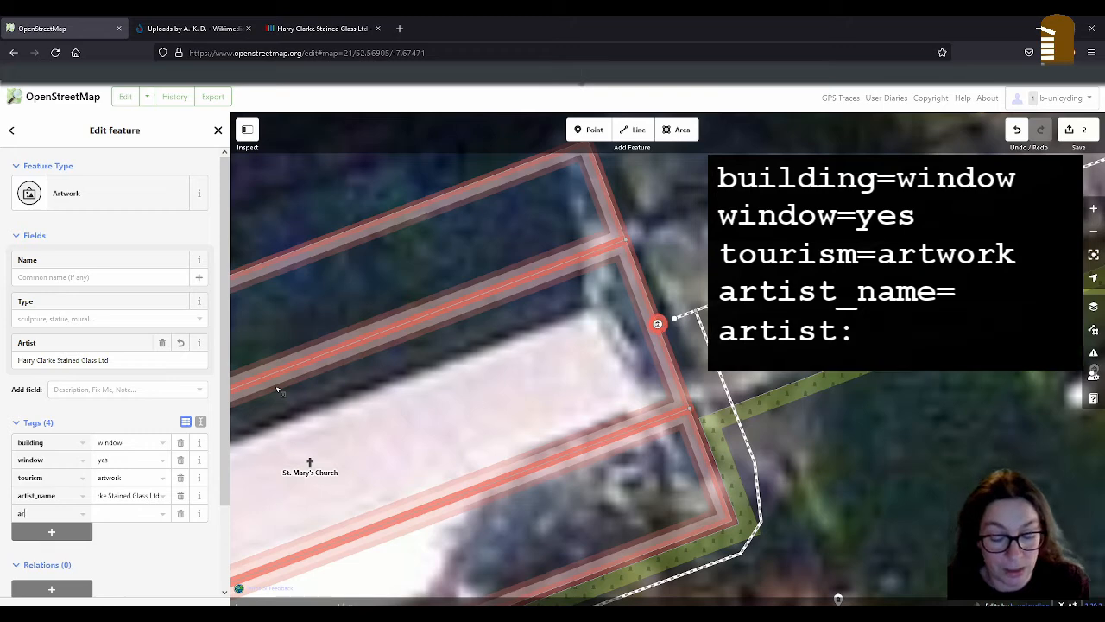
text(tist:wikidata)
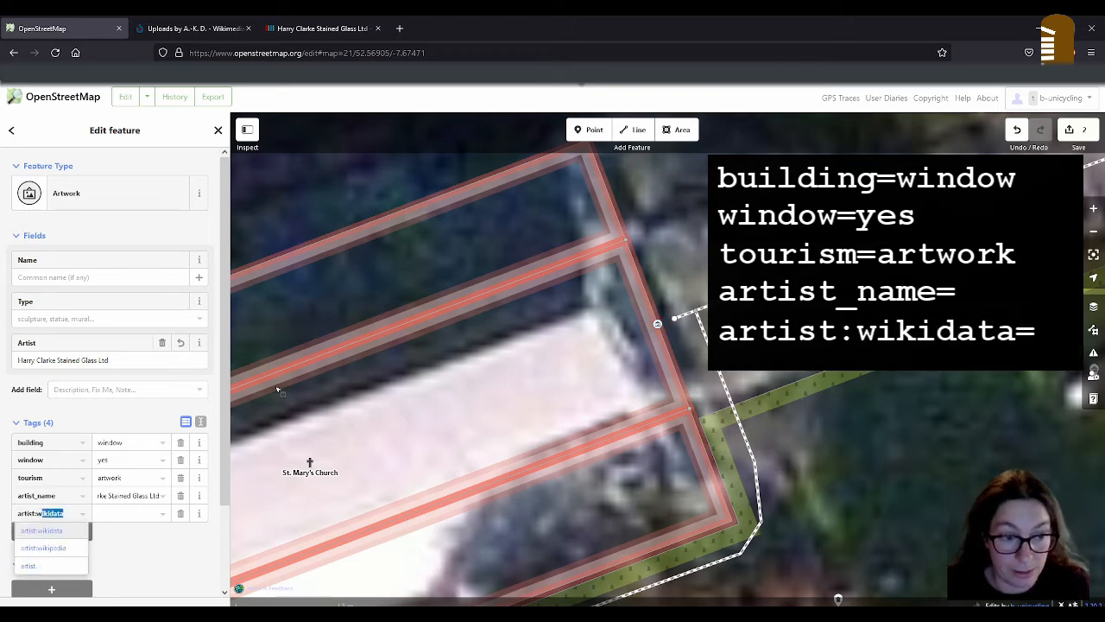
key(Tab)
click(321, 28)
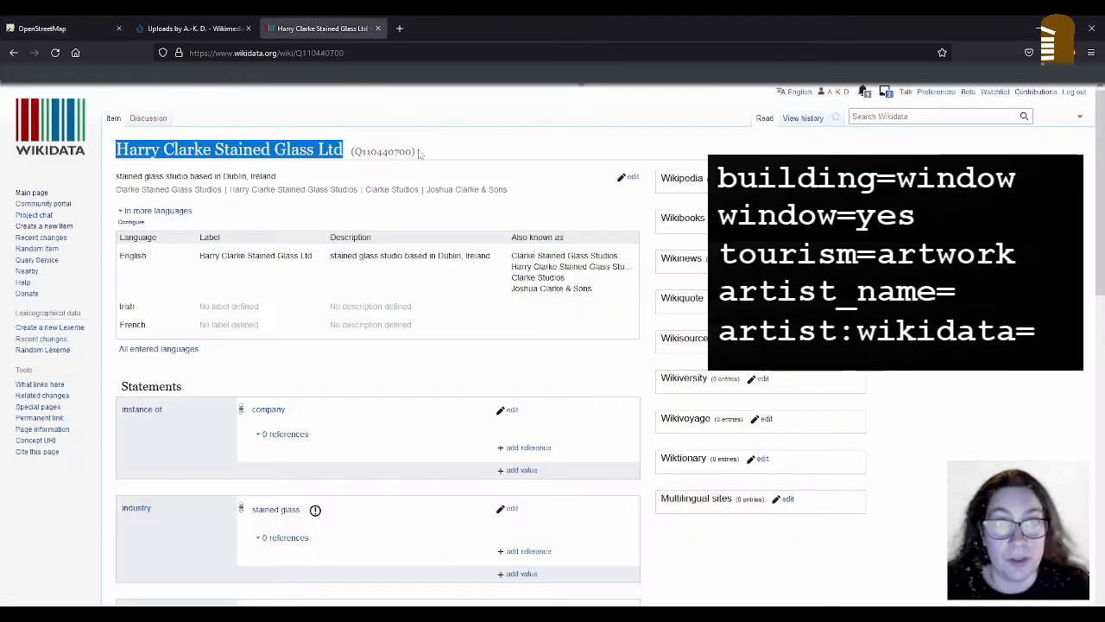
double_click(381, 151)
key(ctrl+c)
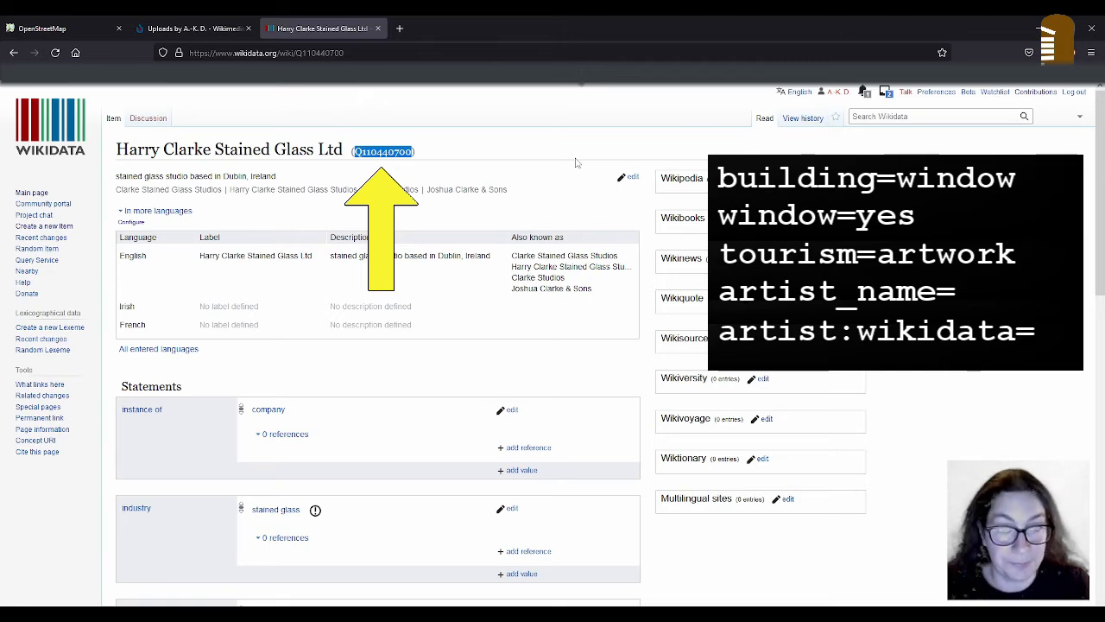
click(43, 29)
key(ctrl+v)
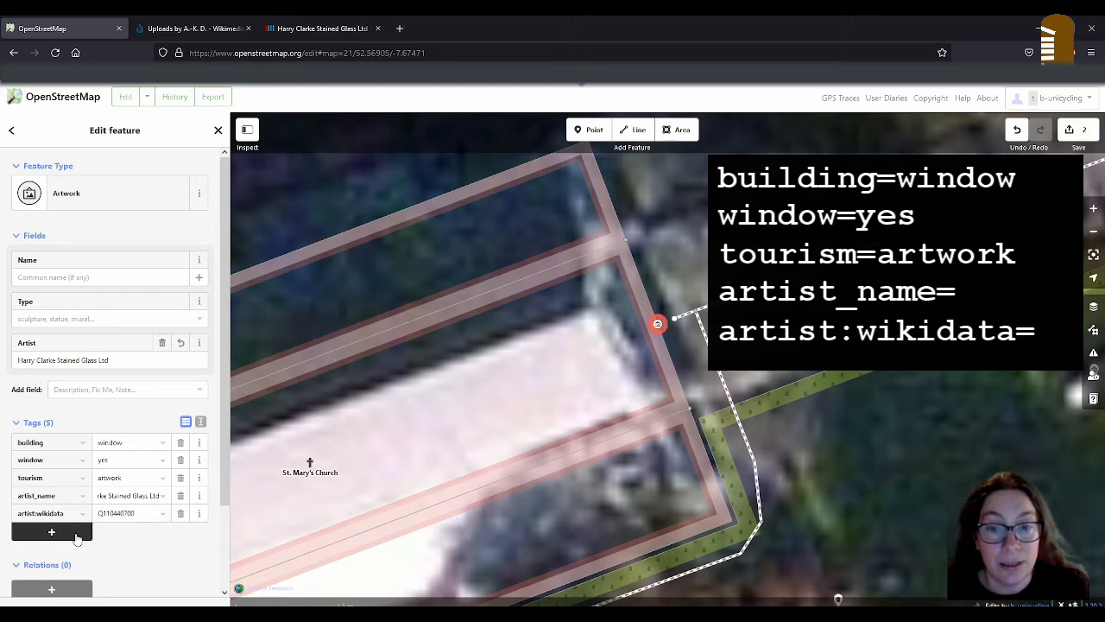
Add a new tag with the key wikimedia_commons to the window node.
click(78, 530)
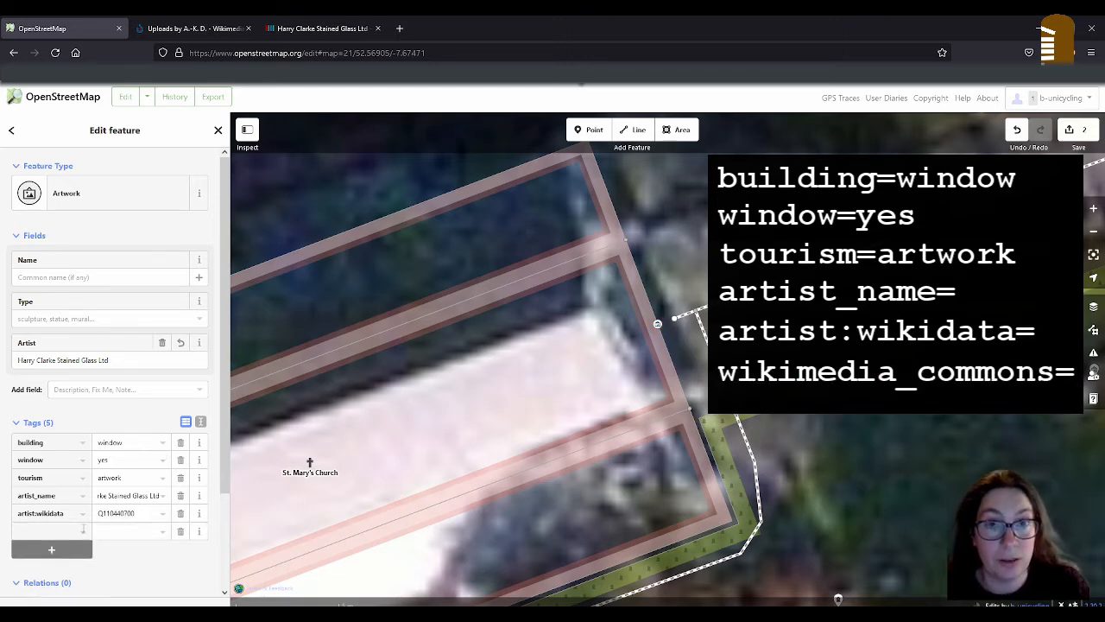
text(wikimedia_commons)
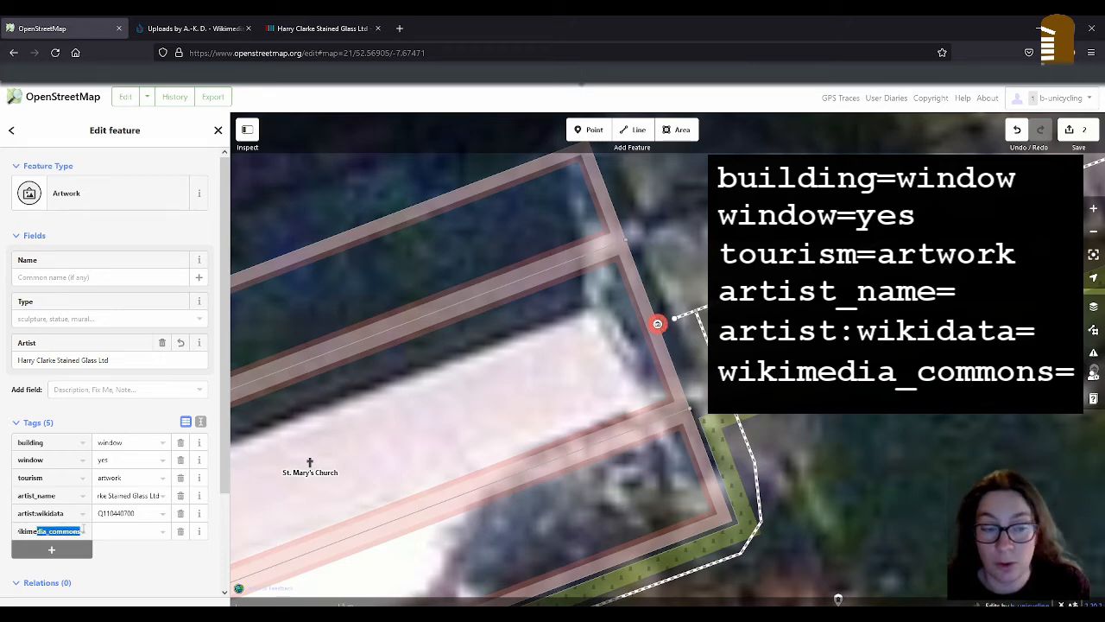
key(Tab)
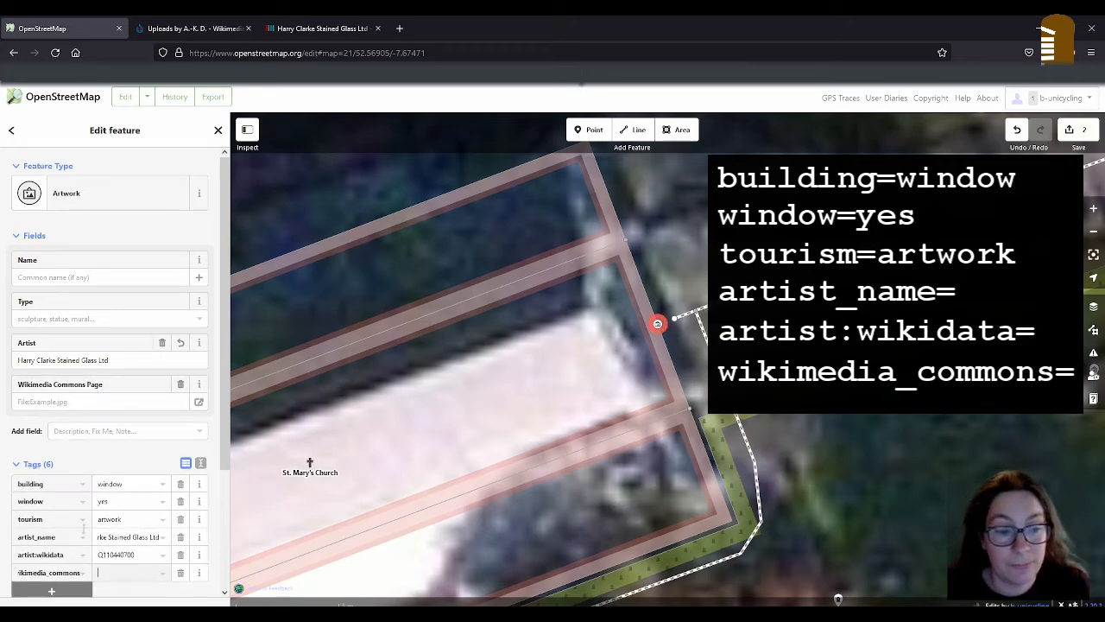
Copy the title "File:Harry Clarke window at St Mary's Killenaule.png" from its Wikimedia Commons page into the wikimedia_commons tag value.
click(207, 30)
scroll(604, 259, down, 5)
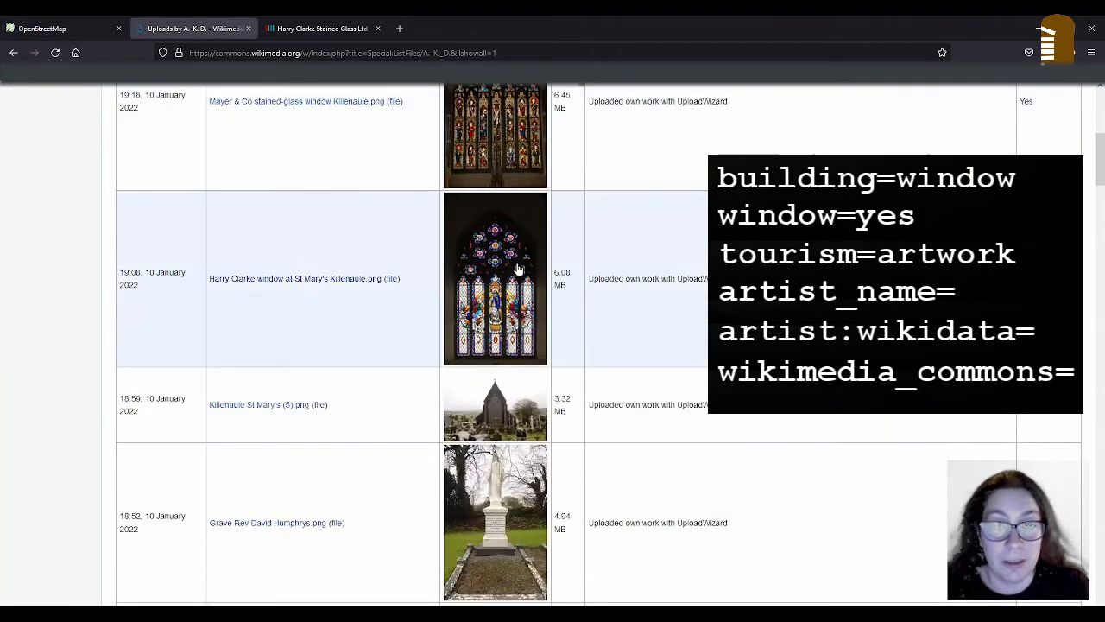
click(507, 281)
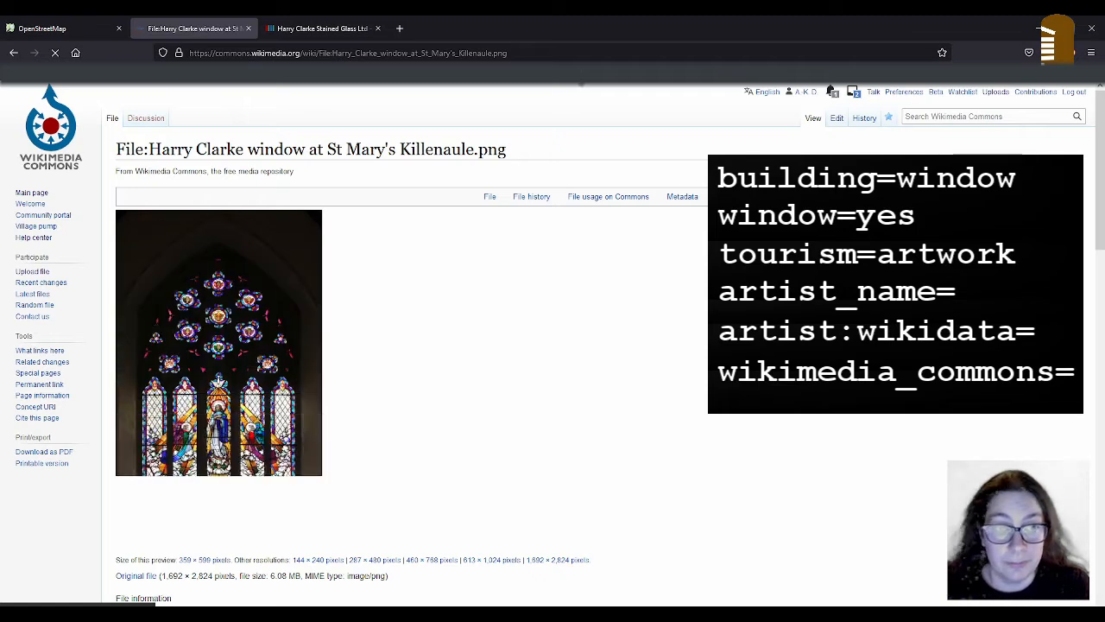
scroll(118, 160, down, 1)
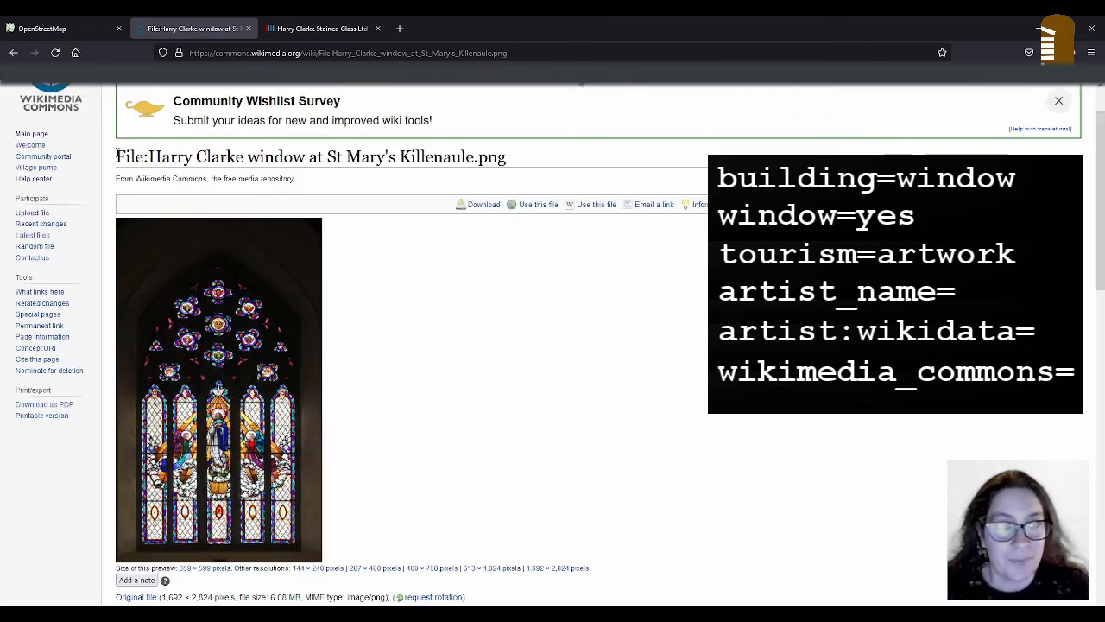
drag(117, 157, 528, 160)
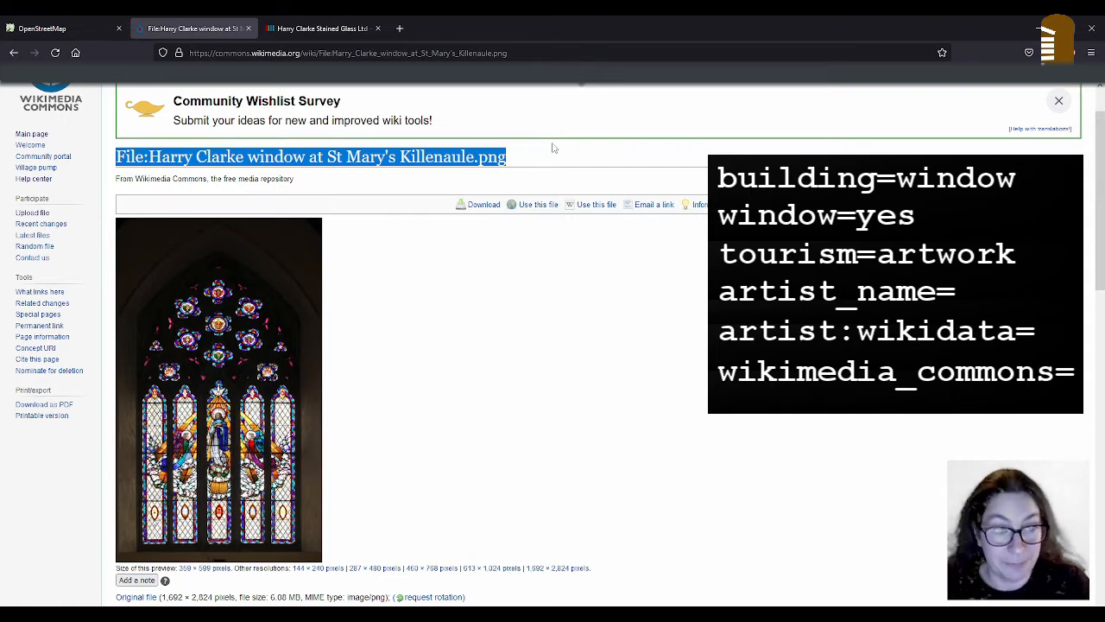
click(69, 29)
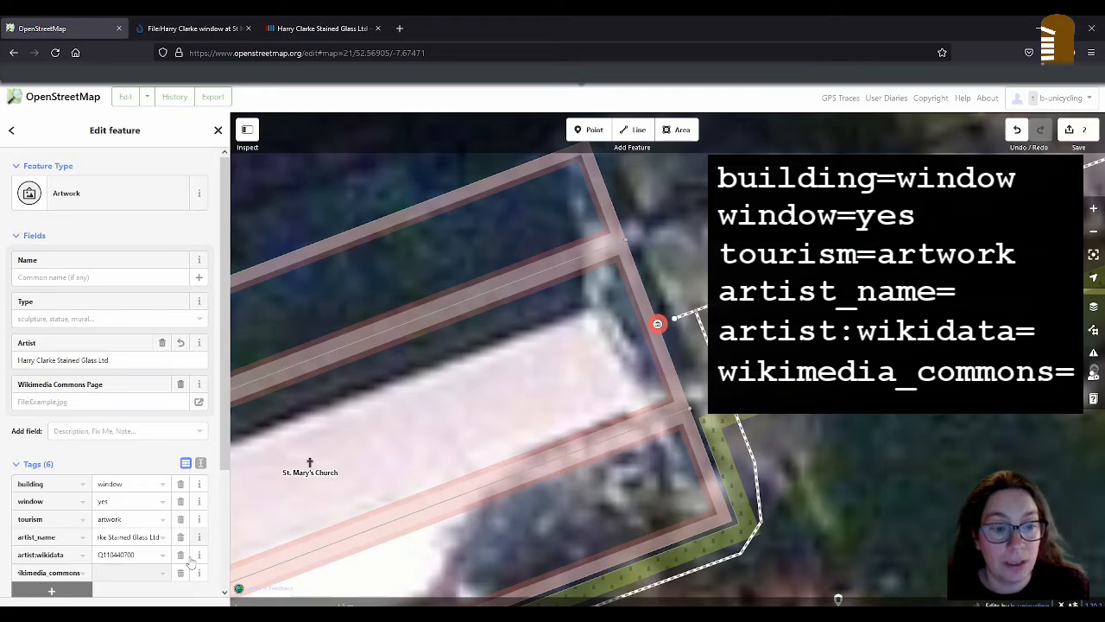
key(ctrl+v)
Set the window node's artwork type to "stained-glass window".
scroll(158, 461, down, 3)
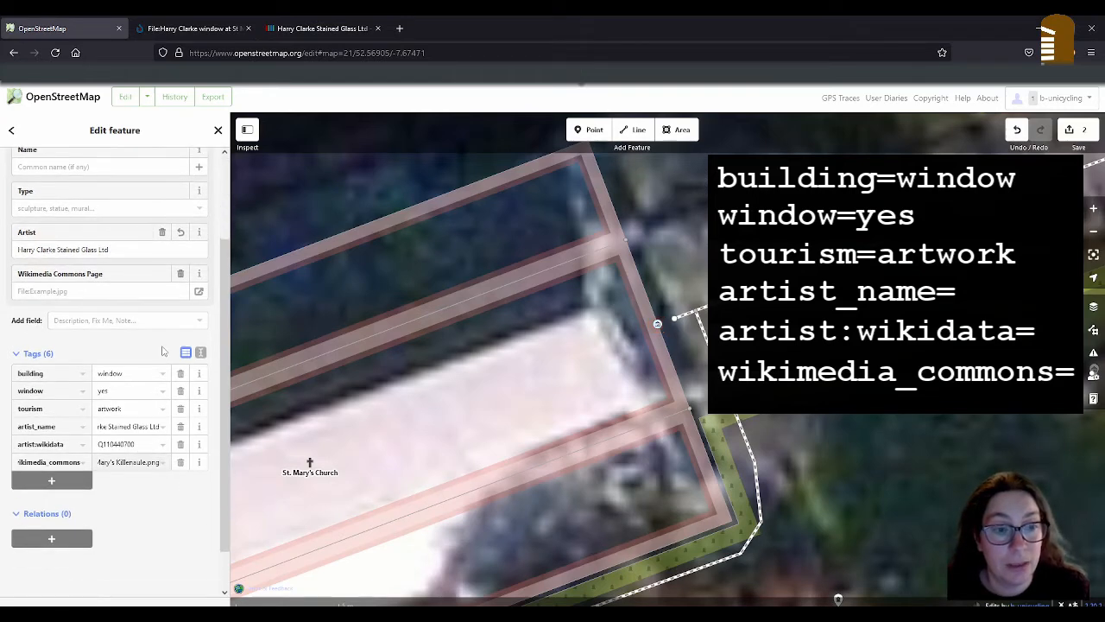
click(134, 321)
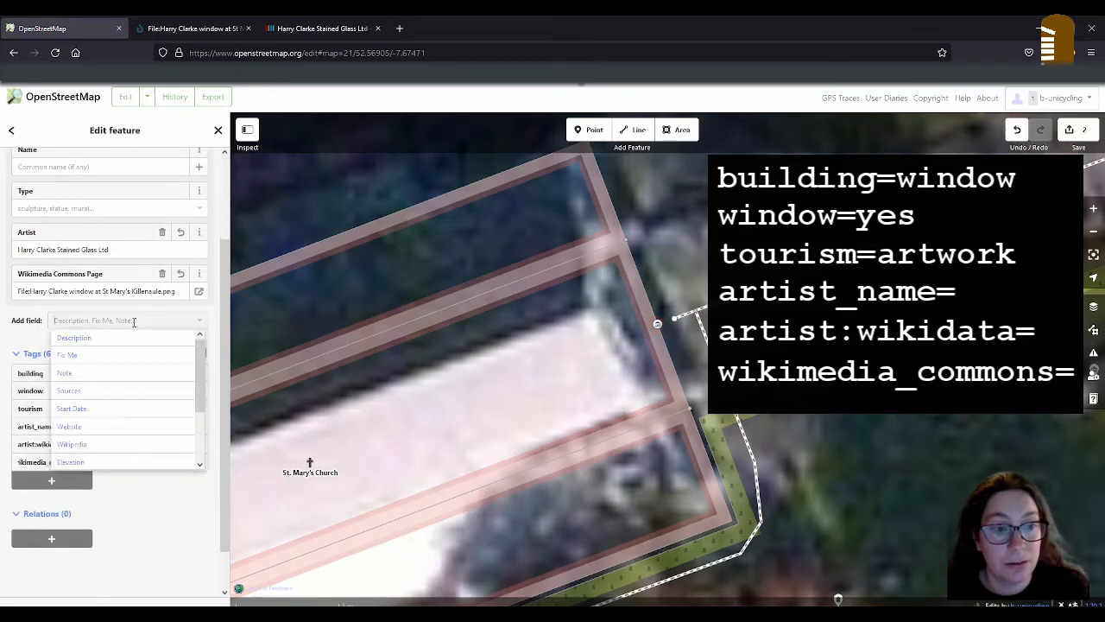
click(69, 208)
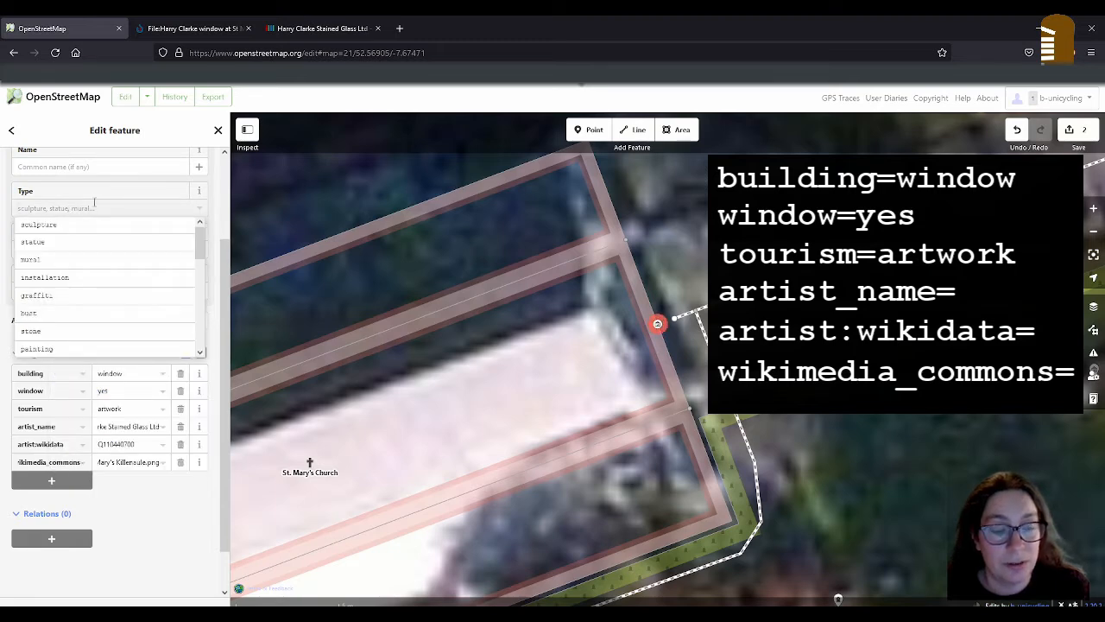
mouse_move(199, 251)
mouse_down()
mouse_move(203, 349)
mouse_move(199, 242)
mouse_up()
text(stai)
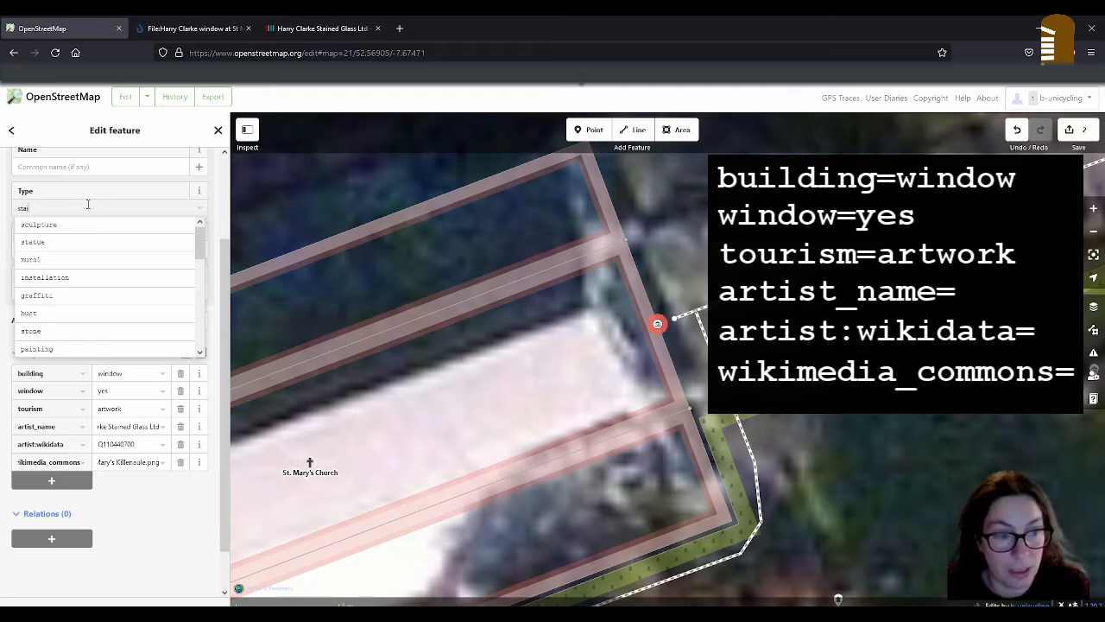
text(ned-gla)
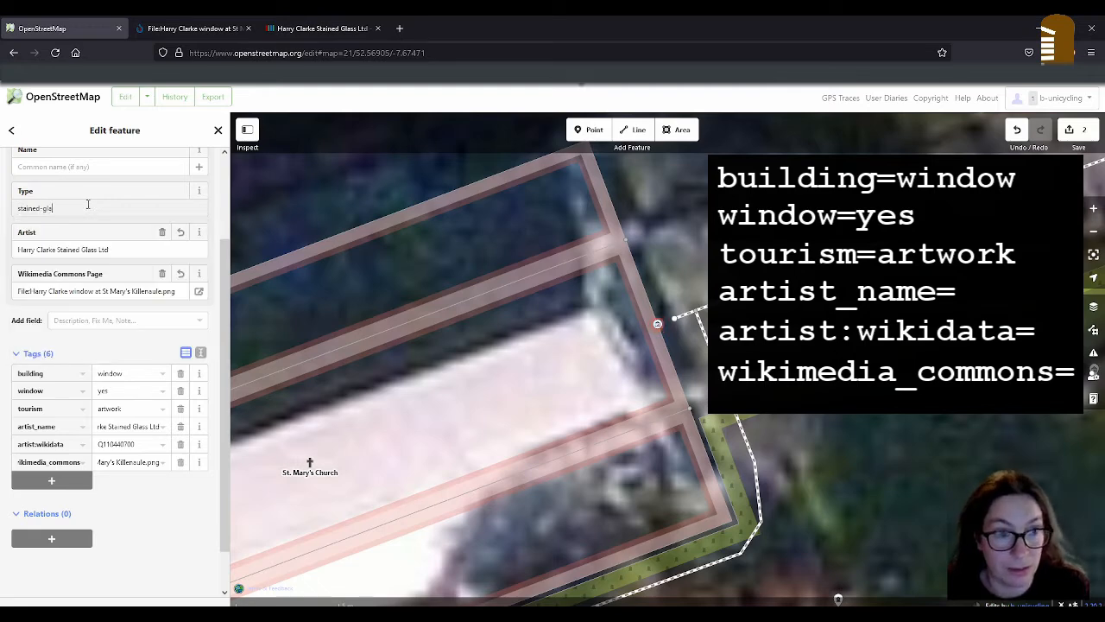
text(ss window)
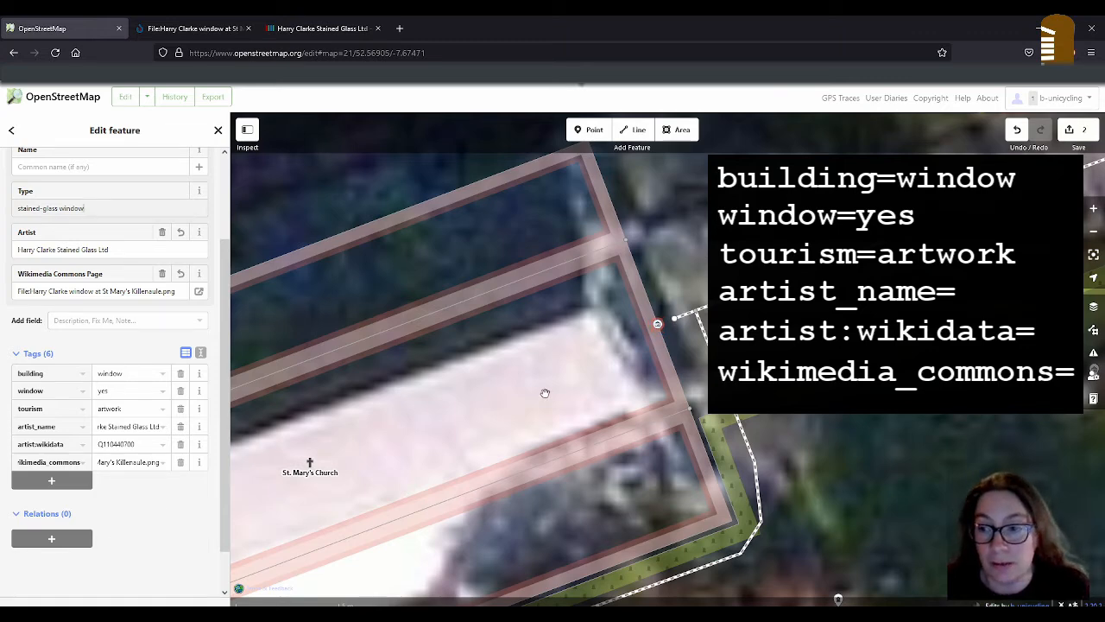
Add a node midway along the western end wall of St. Mary's Church and set its feature type to Point.
scroll(535, 383, down, 2)
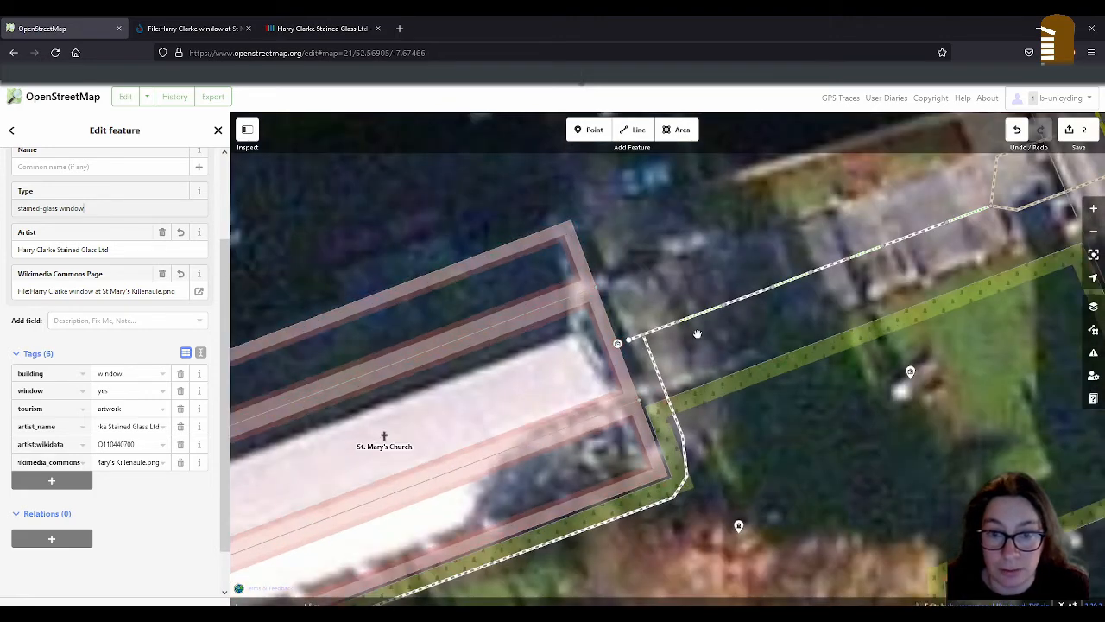
scroll(716, 289, down, 2)
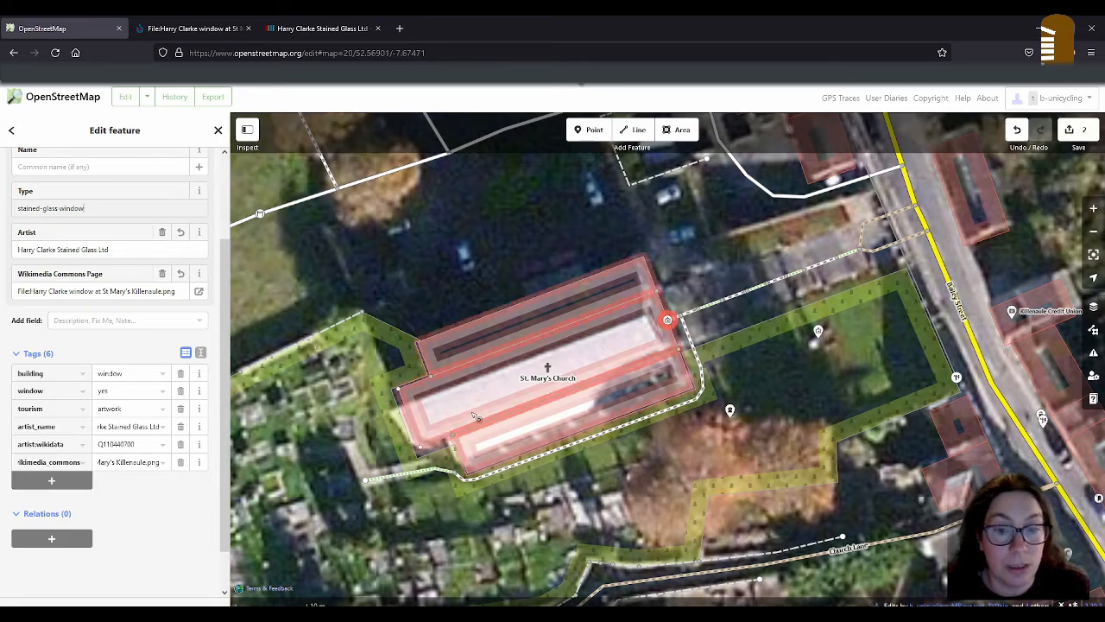
drag(437, 405, 556, 353)
scroll(532, 371, up, 5)
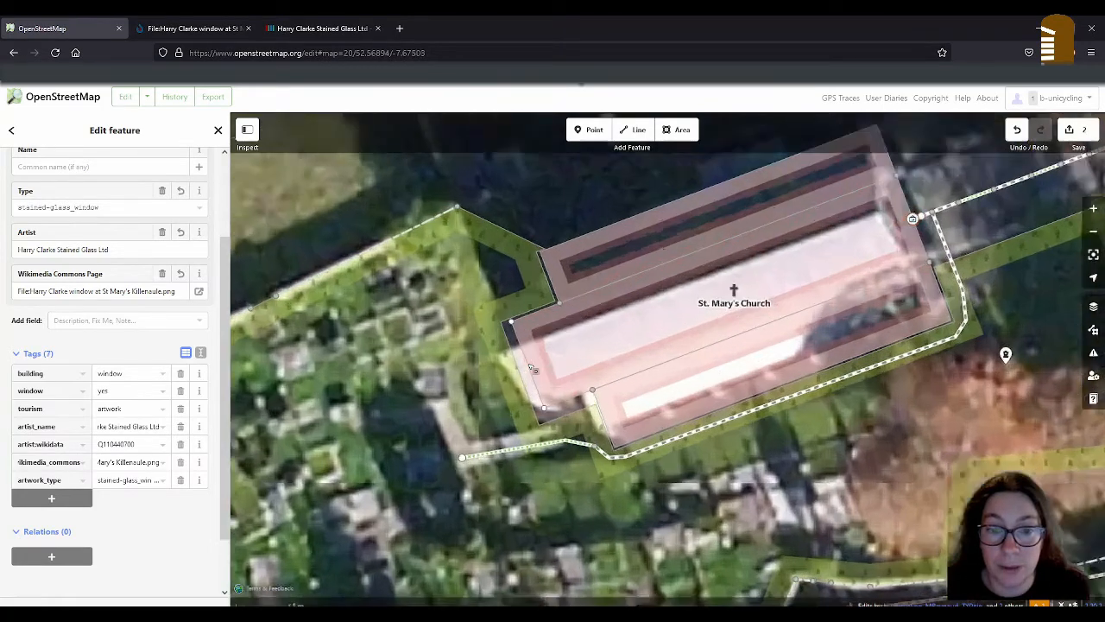
click(531, 370)
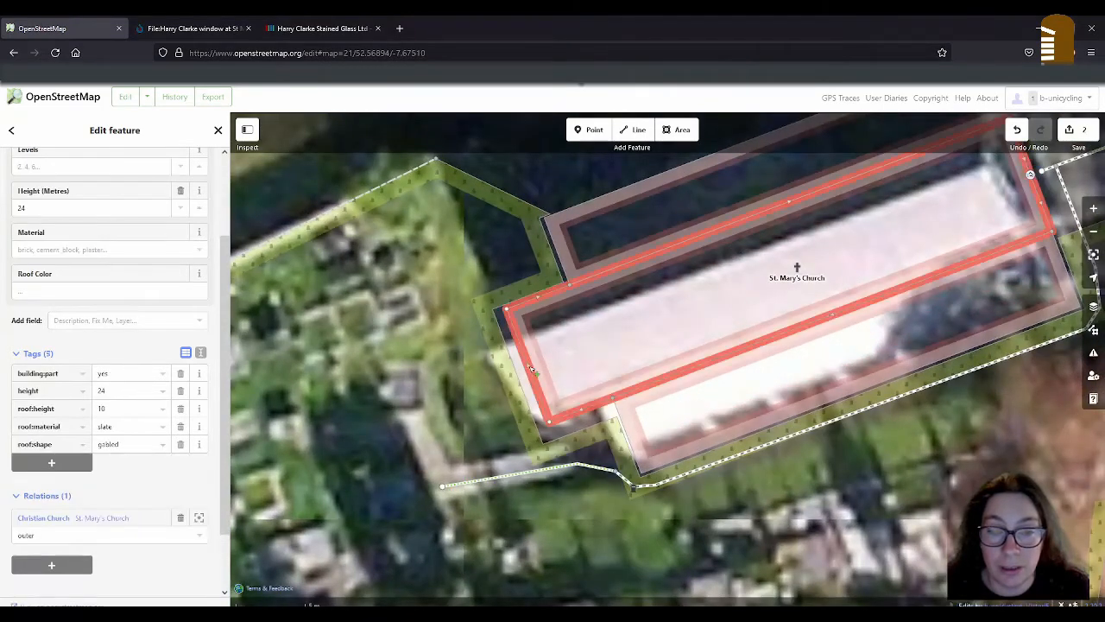
scroll(532, 370, up, 3)
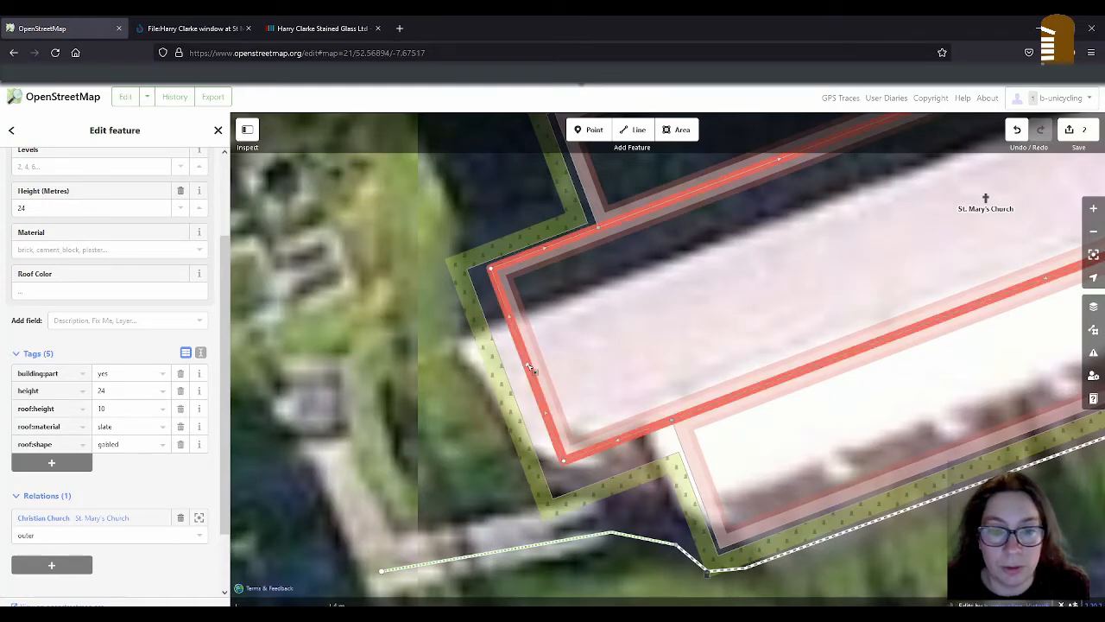
double_click(528, 365)
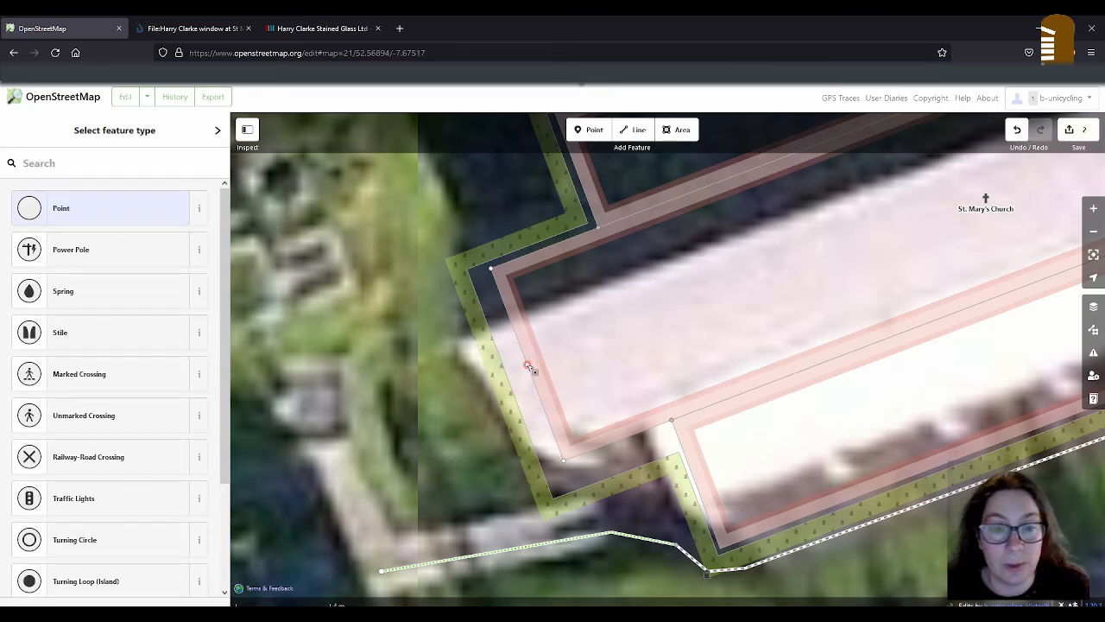
click(92, 206)
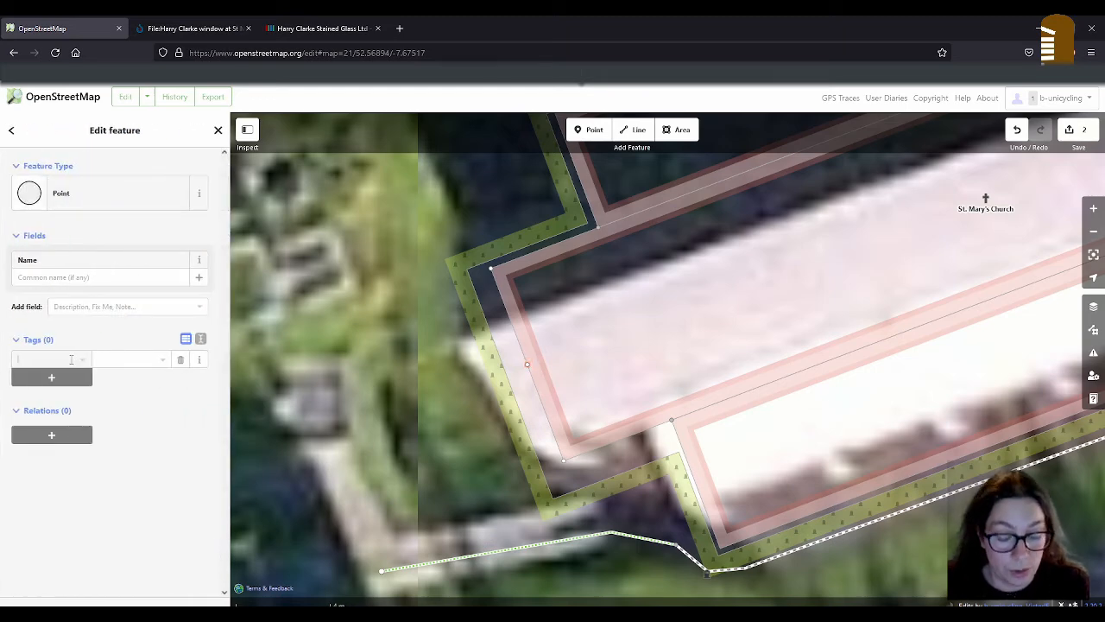
Tag the new western wall node building=window and window=yes.
text(build)
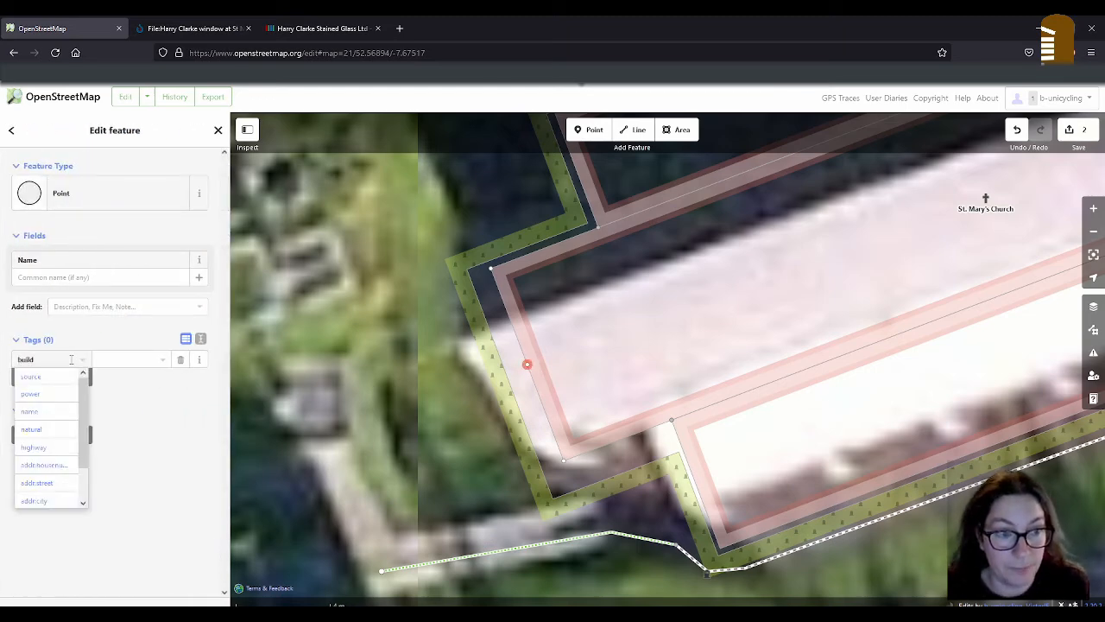
text(ing)
key(Tab)
text(winow)
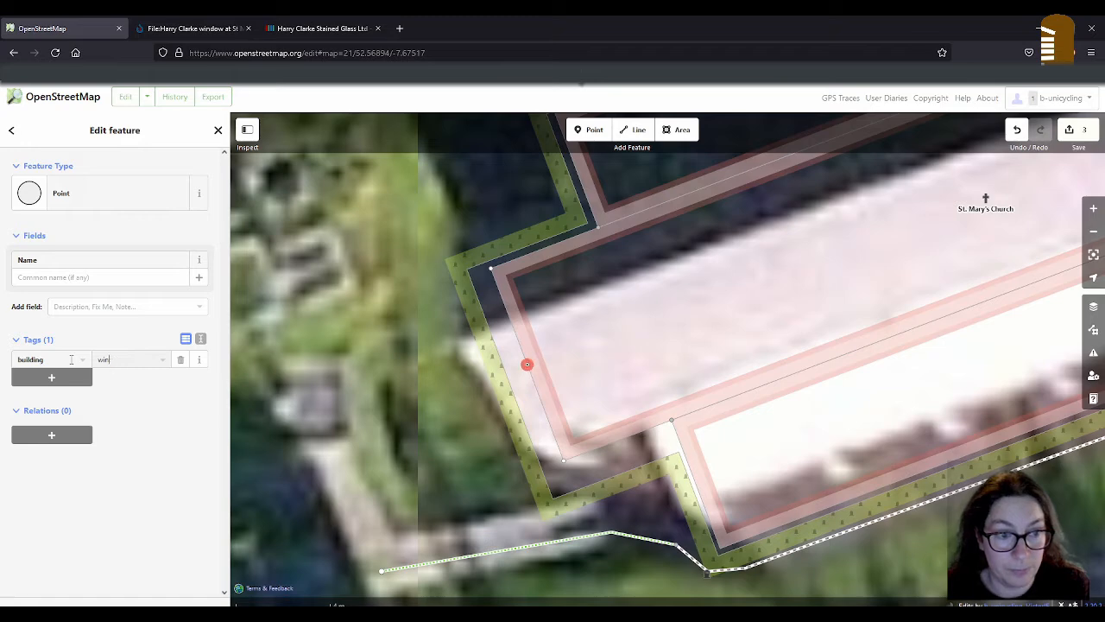
key(Tab)
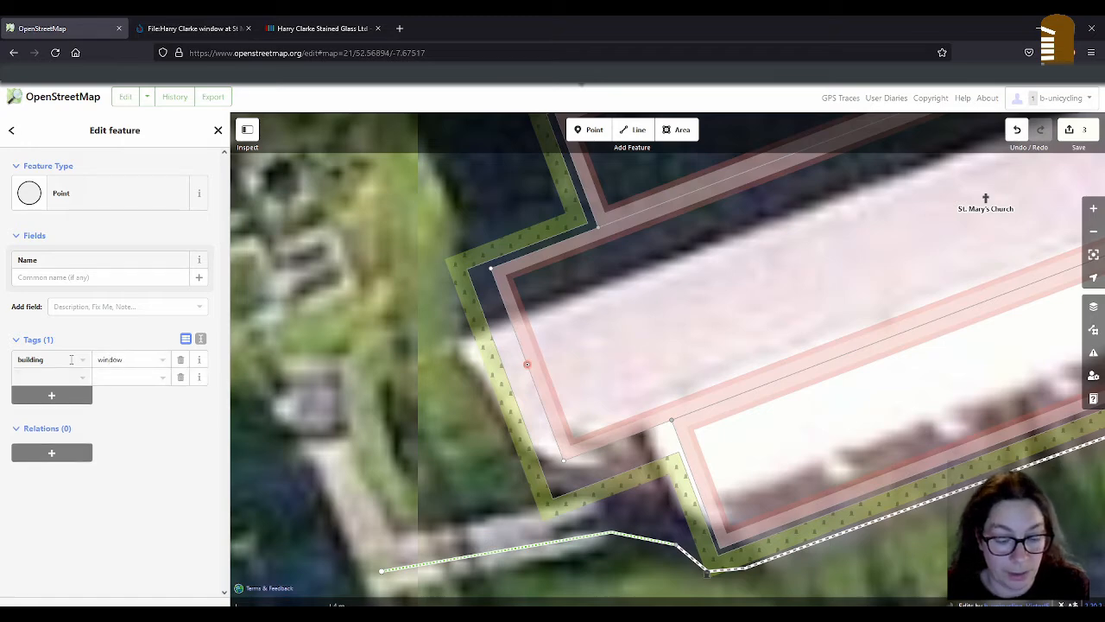
text(window)
key(Tab)
text(y)
key(Tab)
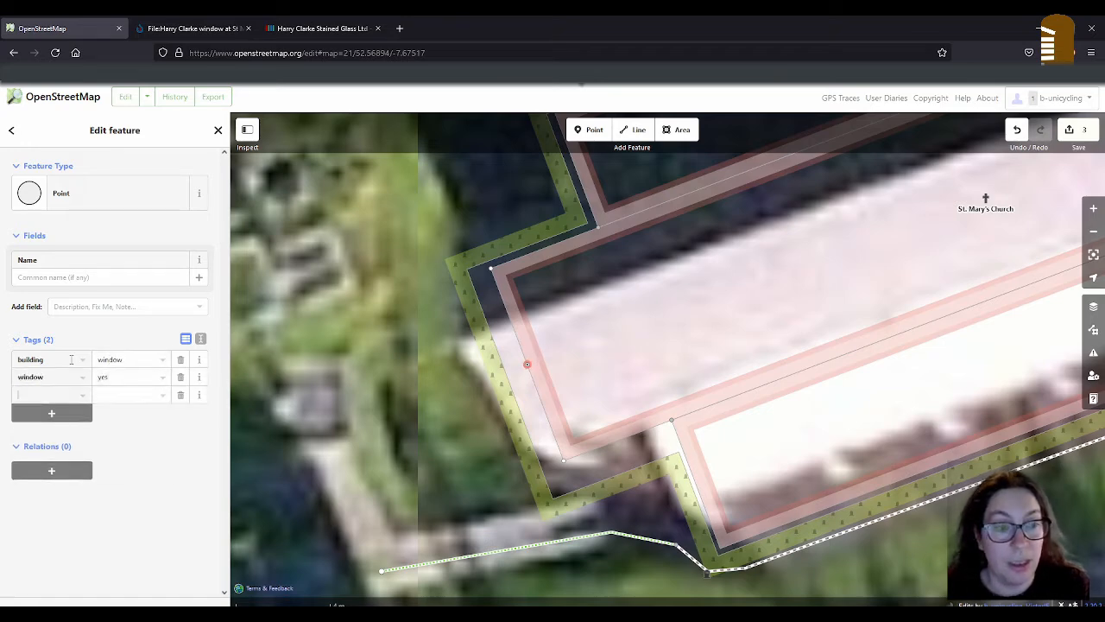
Add the tag tourism=artwork to the western window node.
text(tourism)
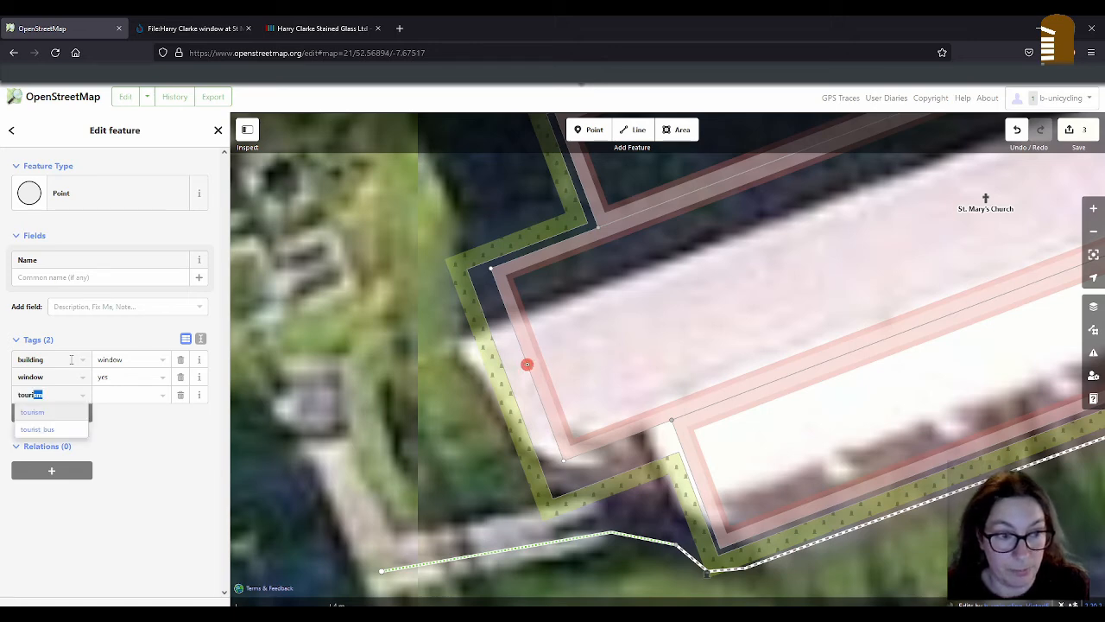
key(Tab)
text(artw)
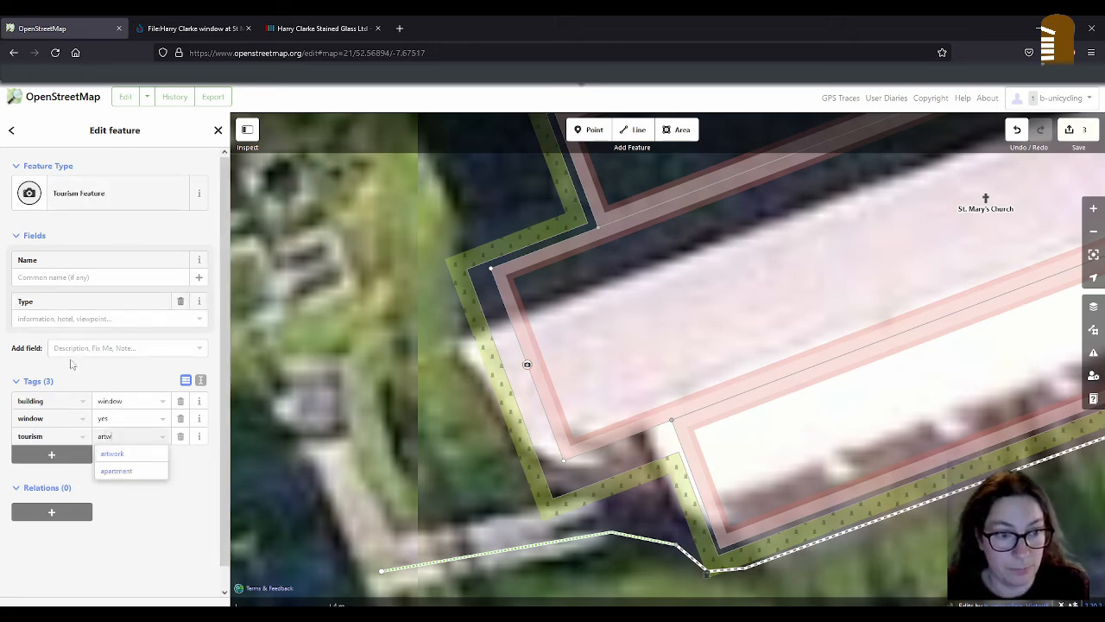
click(125, 454)
Set the western window node's artwork type to "stained-glass window".
click(94, 317)
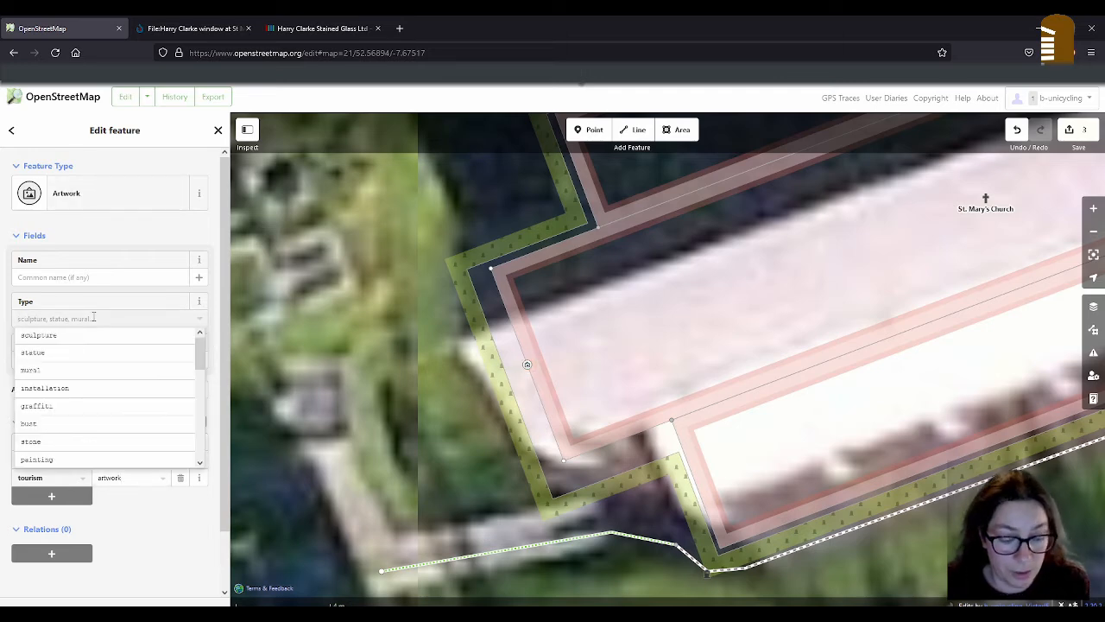
text(stained-gl)
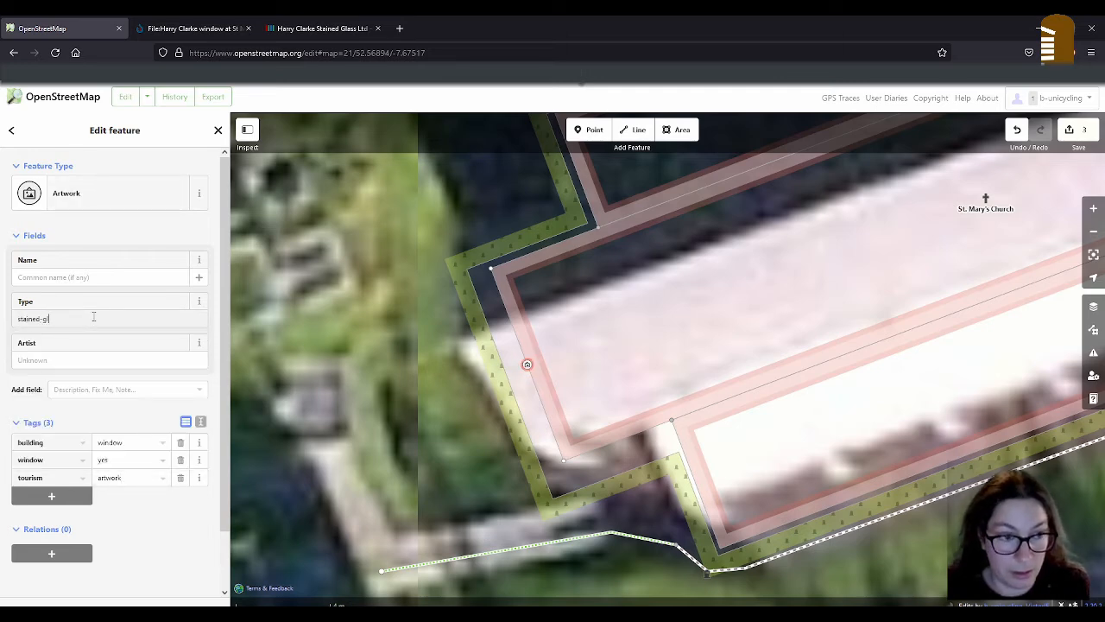
text(ass window)
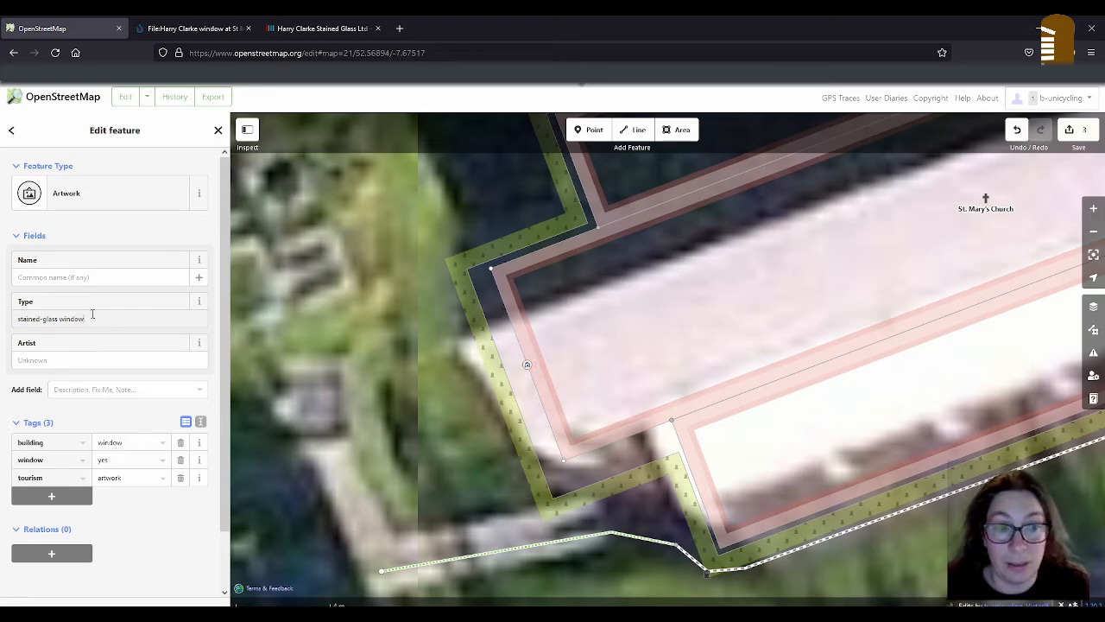
Search Wikidata for "Mayer & Company stained glass" and open the Franz Mayer & Co. item.
click(102, 360)
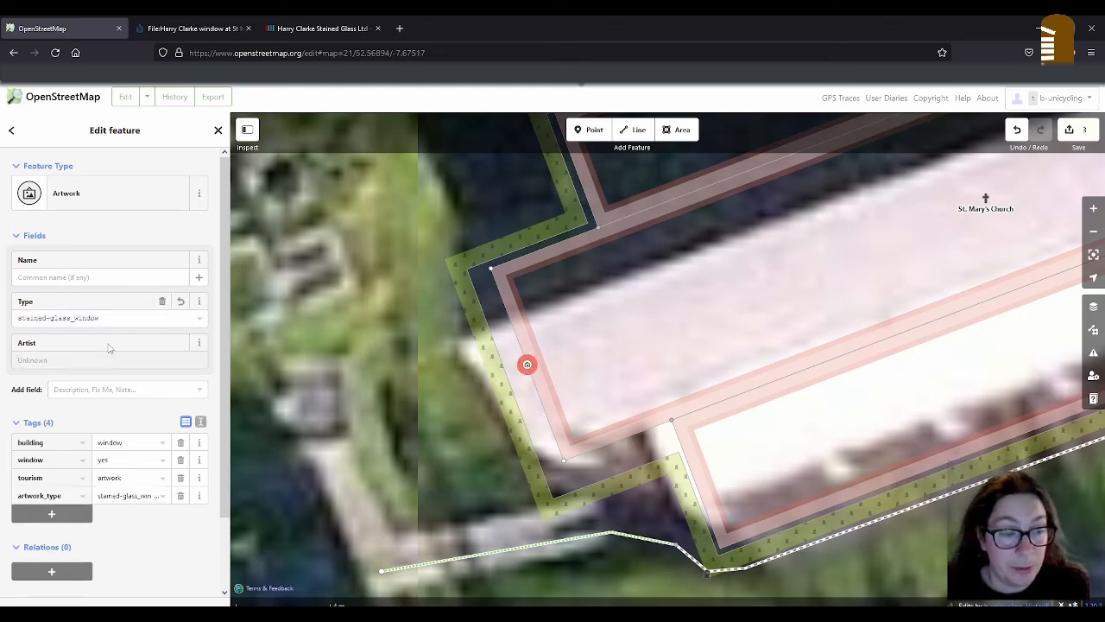
click(334, 31)
click(927, 116)
text(Mayer)
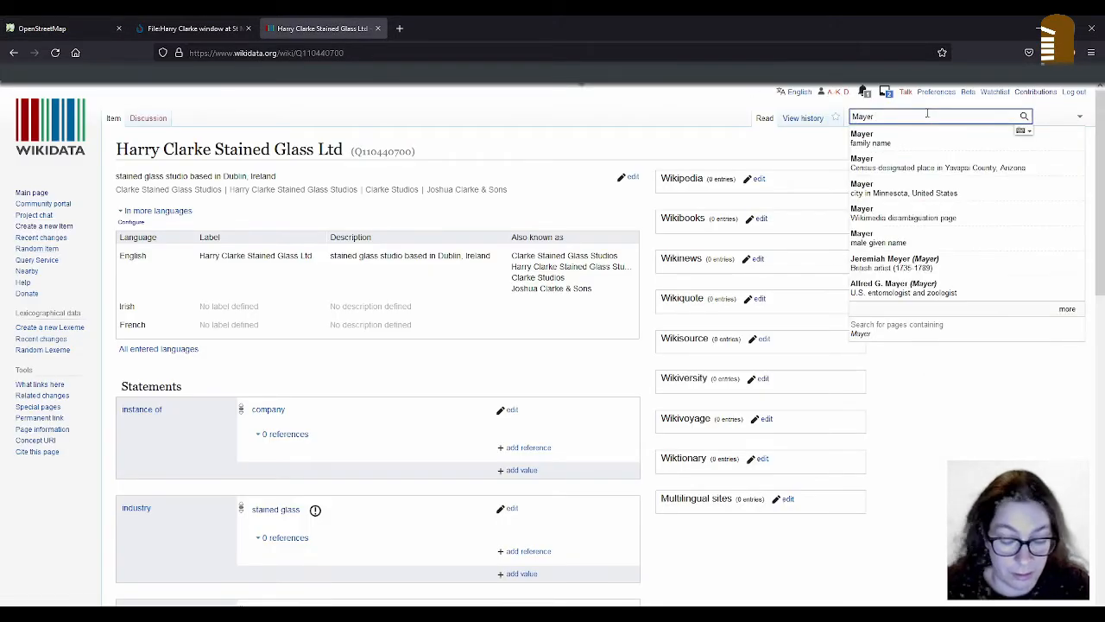
text( & Company)
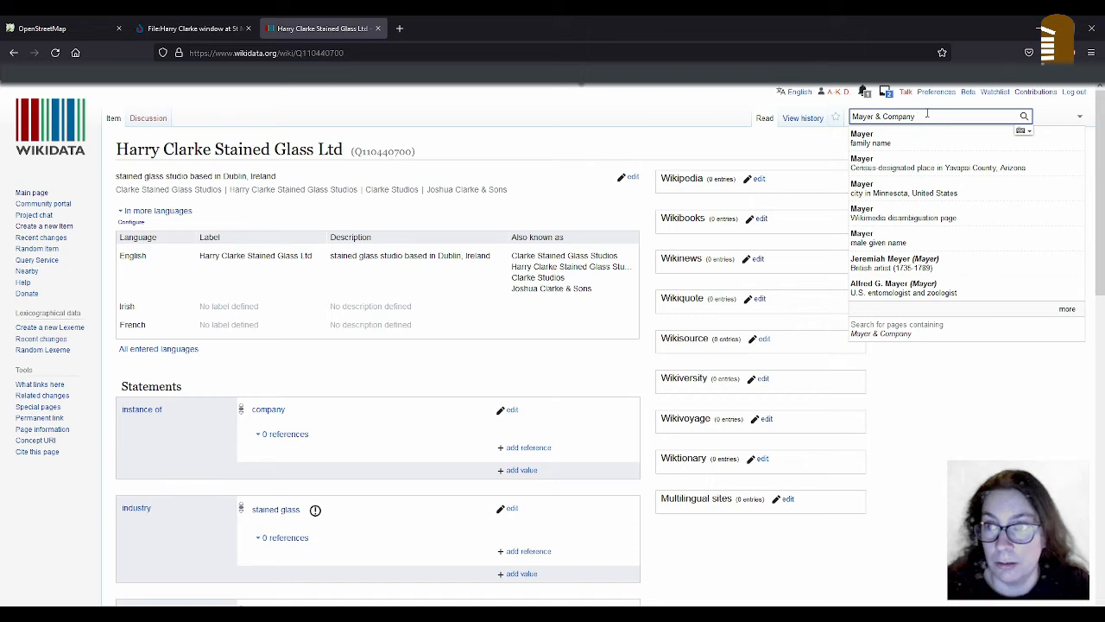
text( stained glass)
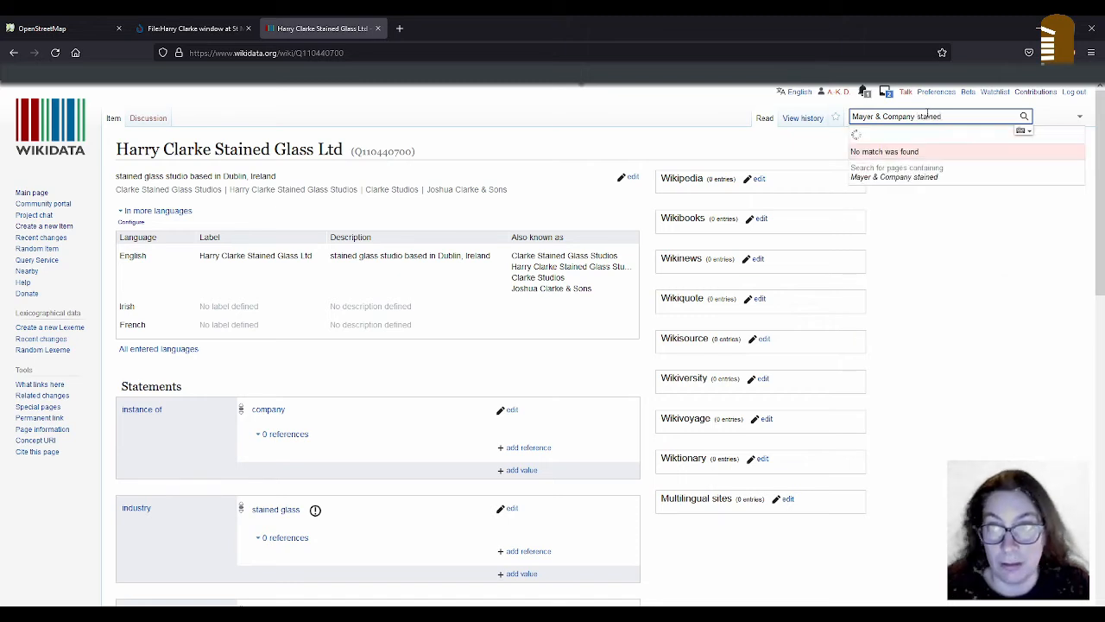
key(Return)
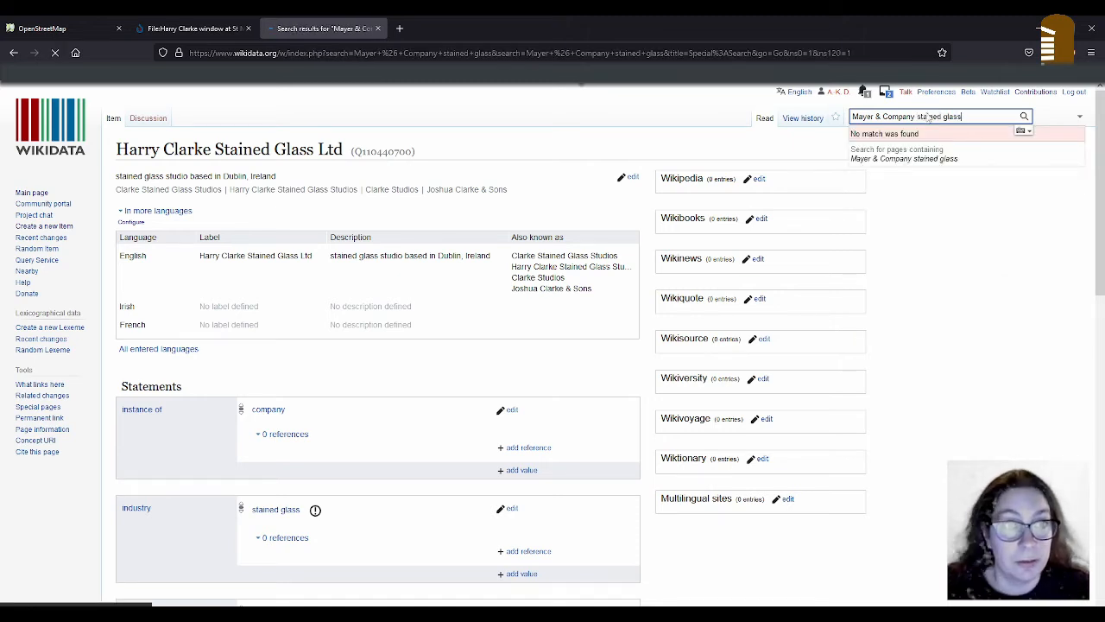
click(171, 271)
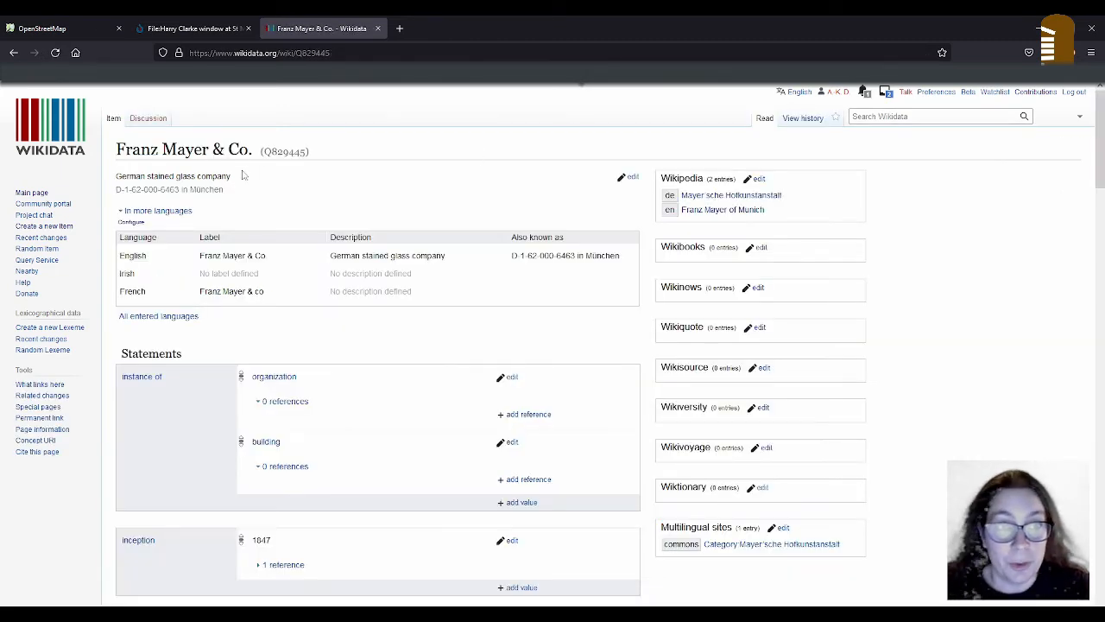
Copy the company name from Wikidata and set the western window node's artist to "Franz Mayer & Co." in OpenStreetMap.
drag(254, 151, 109, 155)
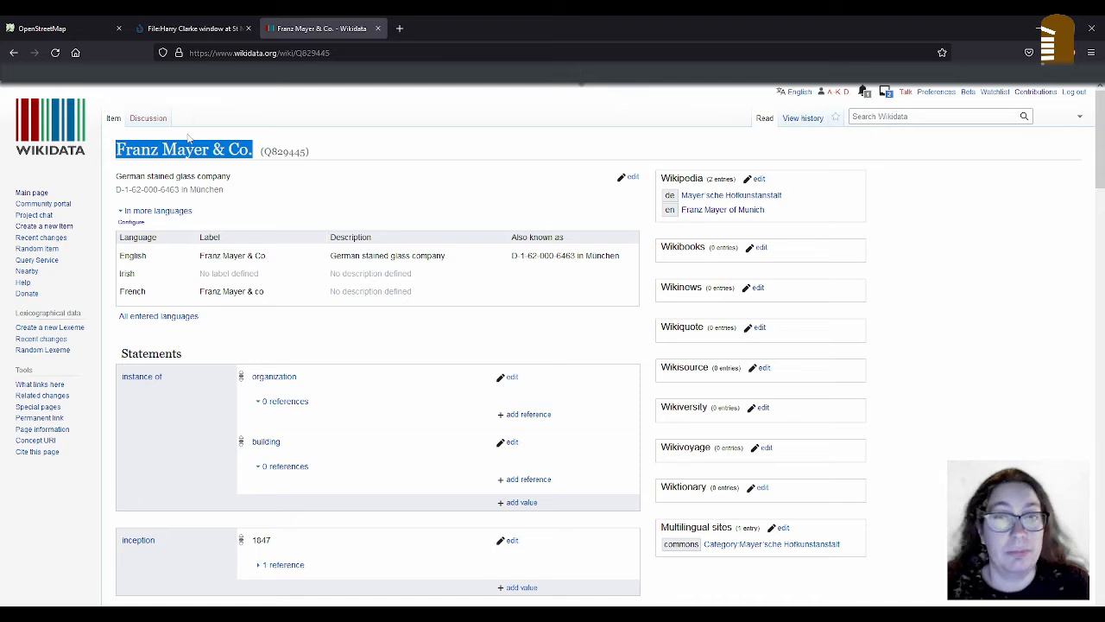
click(45, 29)
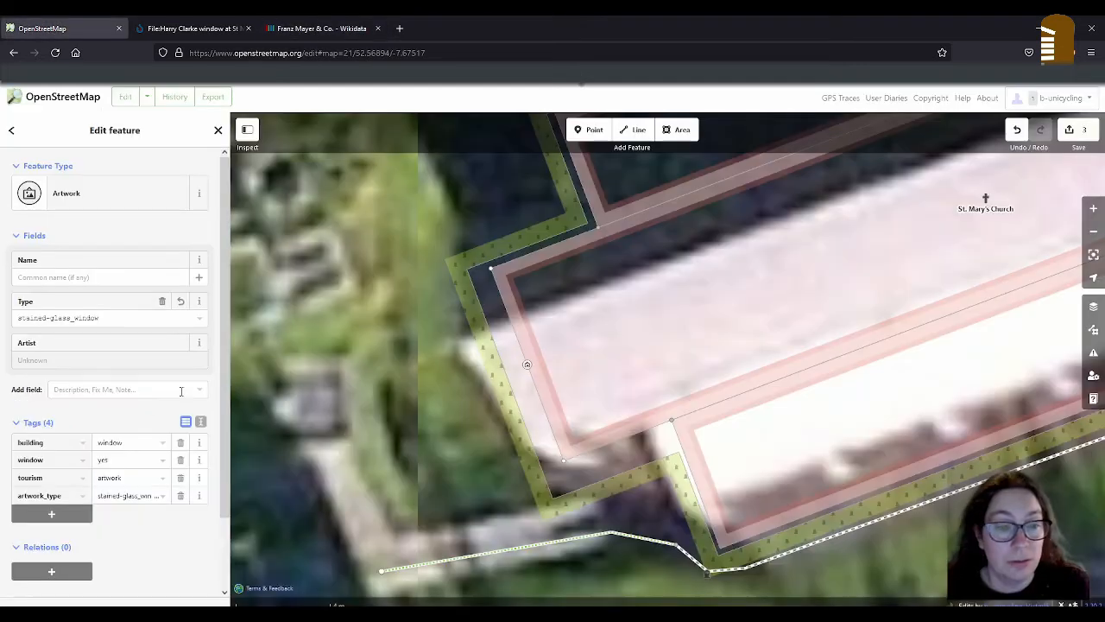
click(52, 514)
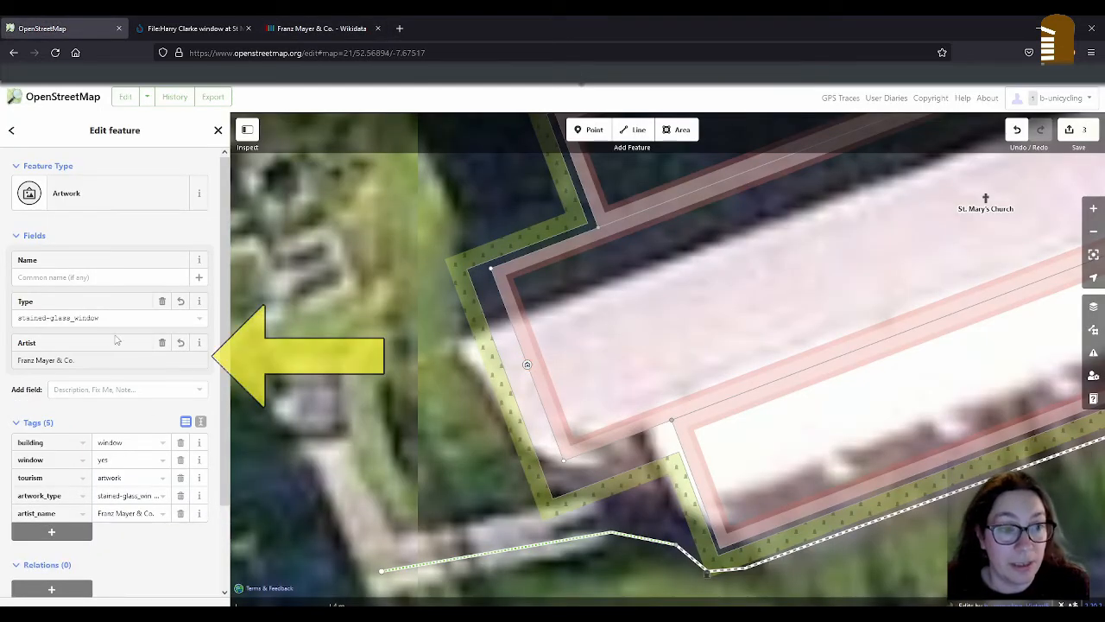
Add the tag artist:wikidata=Q829445 to the western window node, copying the identifier from the Franz Mayer & Co. Wikidata item.
scroll(125, 300, down, 1)
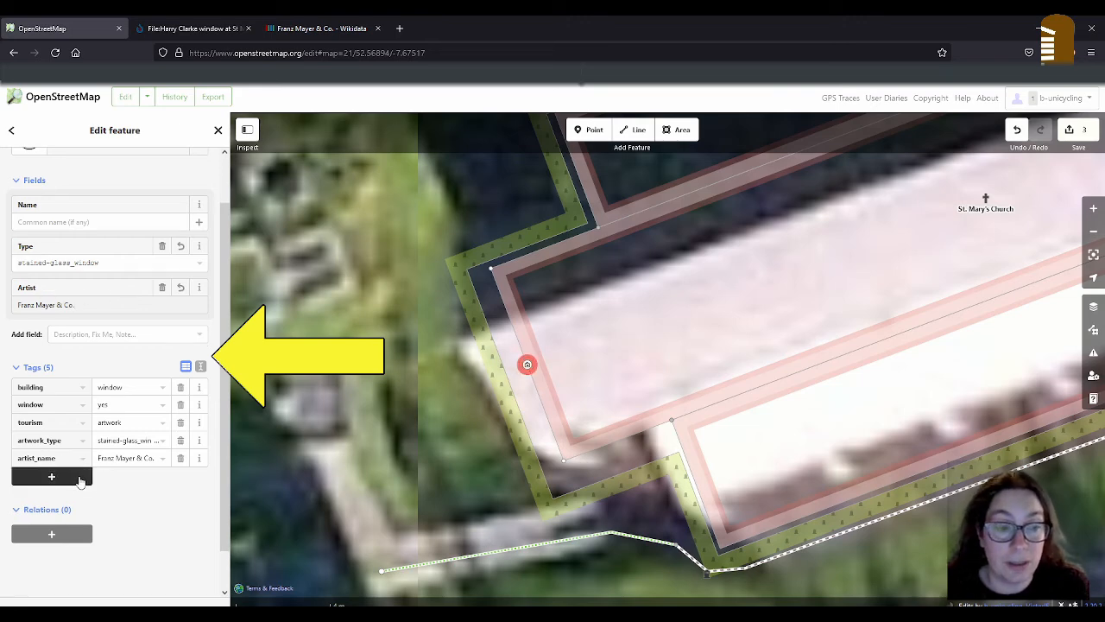
click(77, 479)
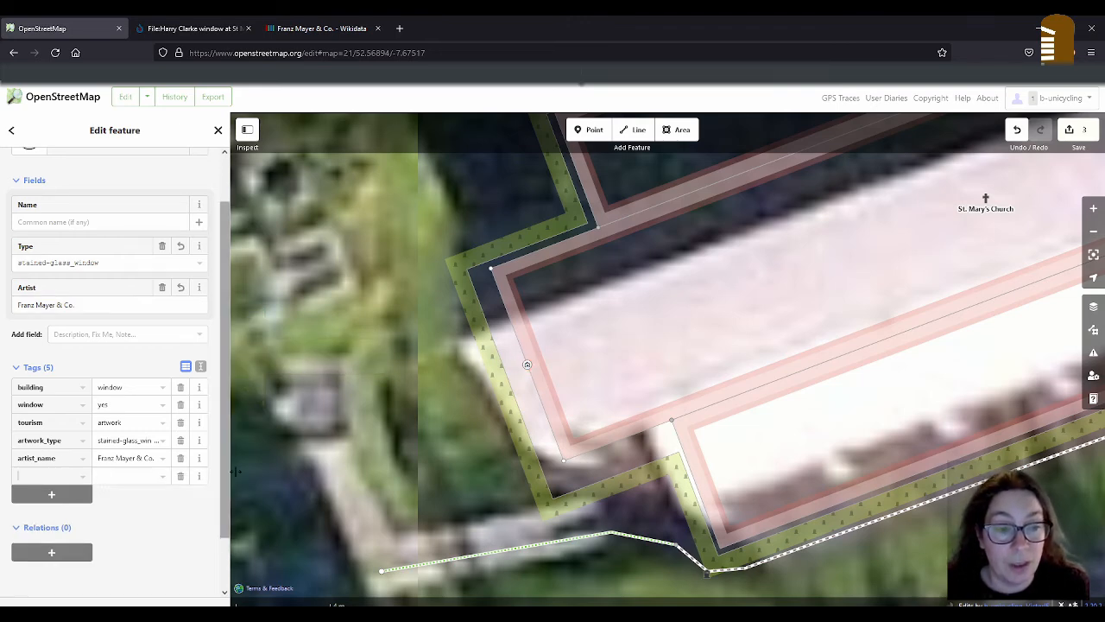
text(artist)
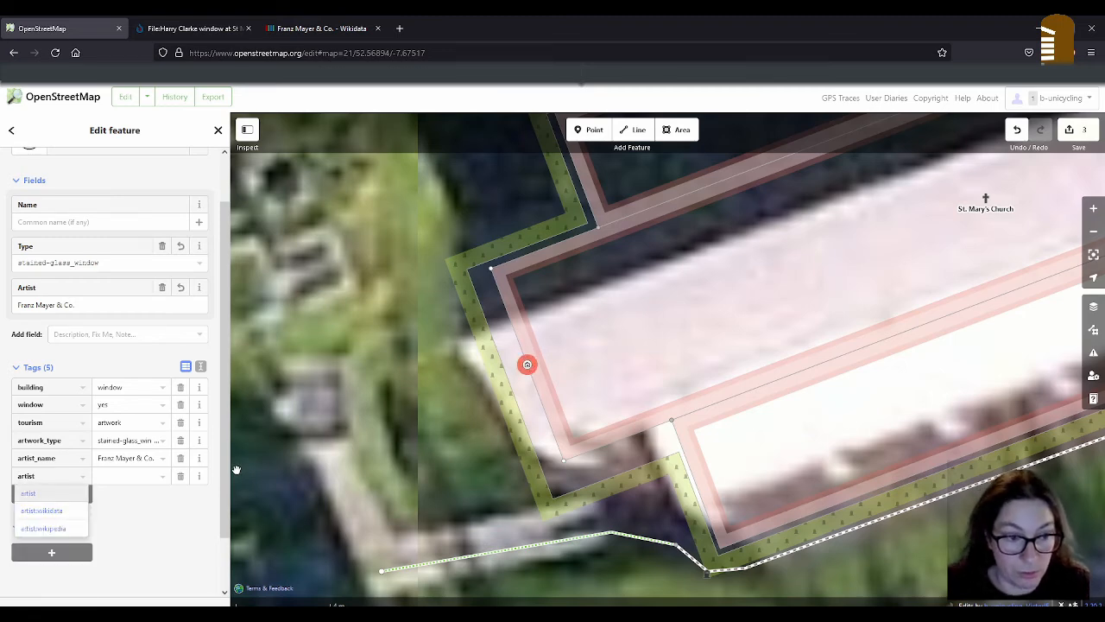
click(54, 516)
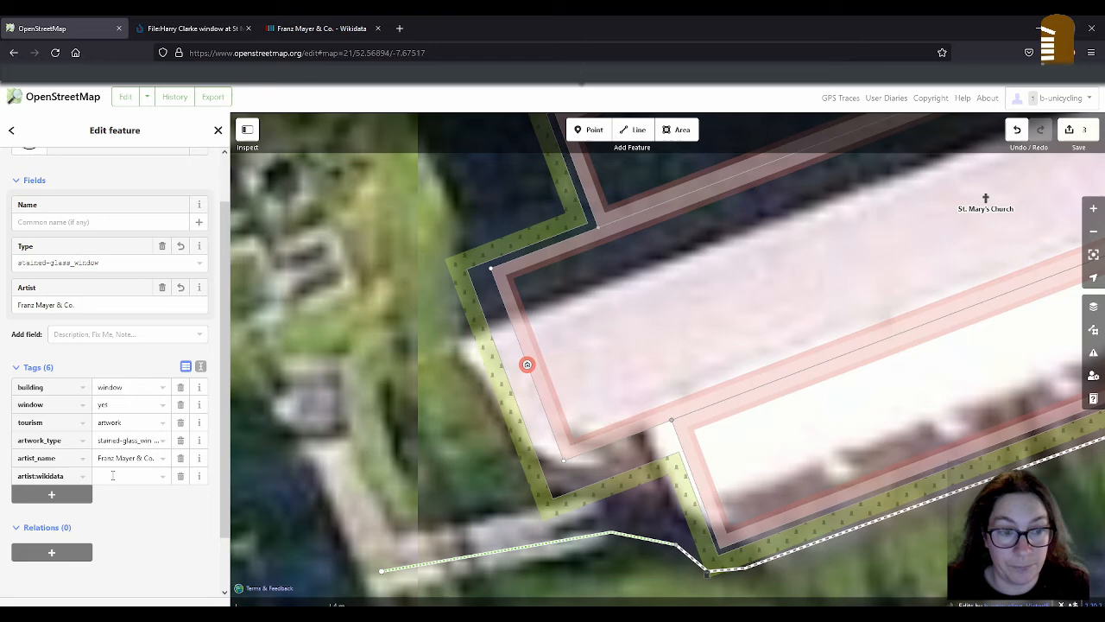
click(276, 29)
double_click(285, 152)
key(ctrl+c)
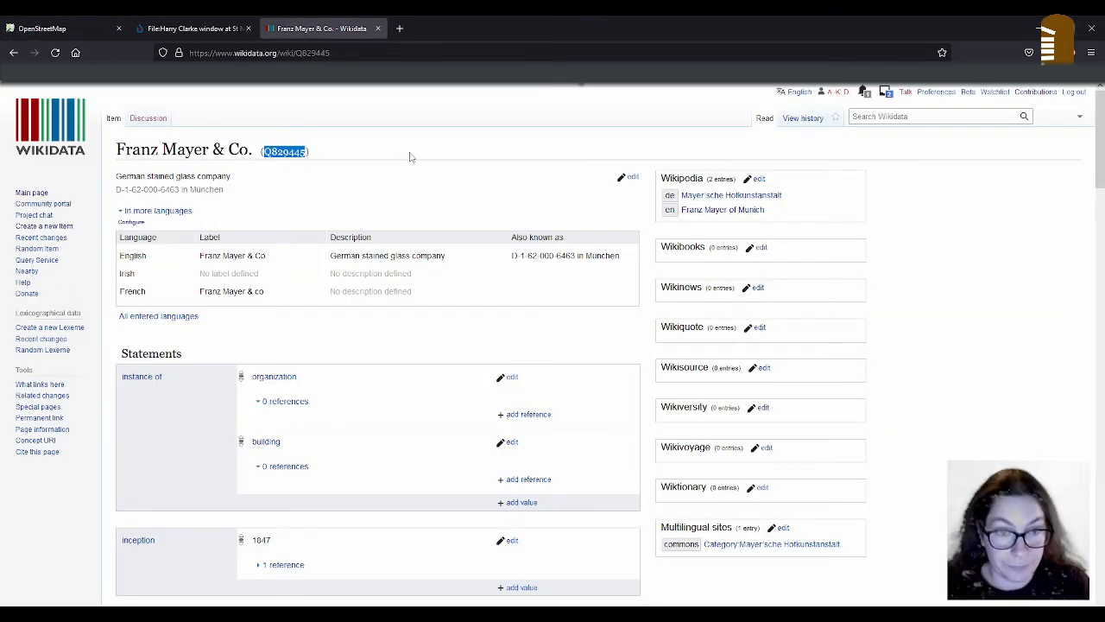
click(79, 31)
key(ctrl+v)
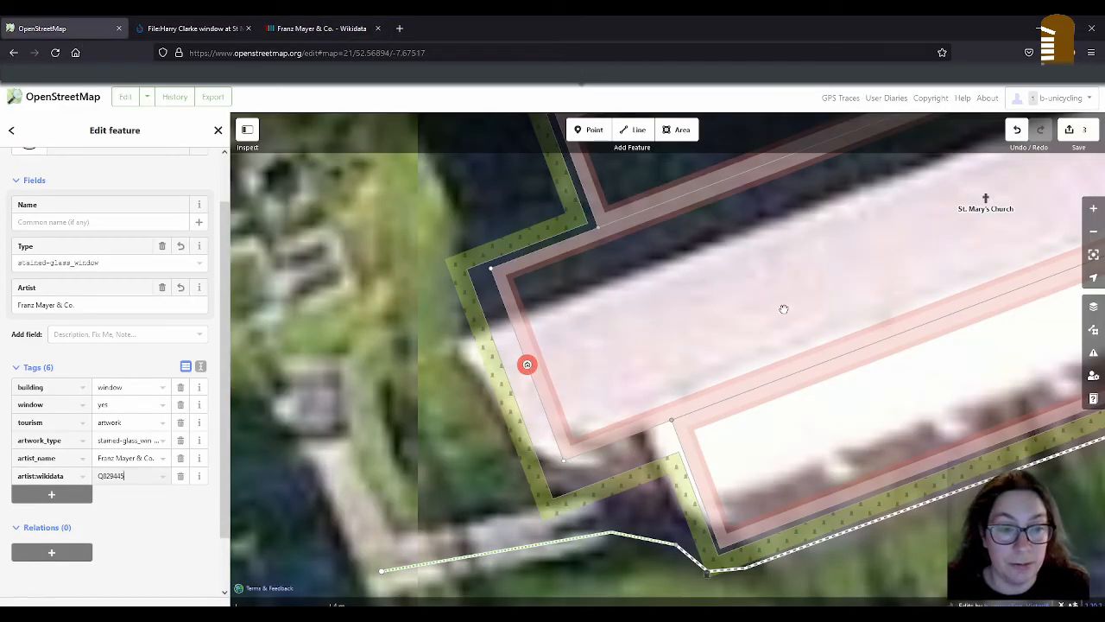
Open the Mayer & Co window image from the Wikimedia Commons uploads list and copy its title, "File:Mayer & Co stained-glass window Killenaule.png".
click(209, 27)
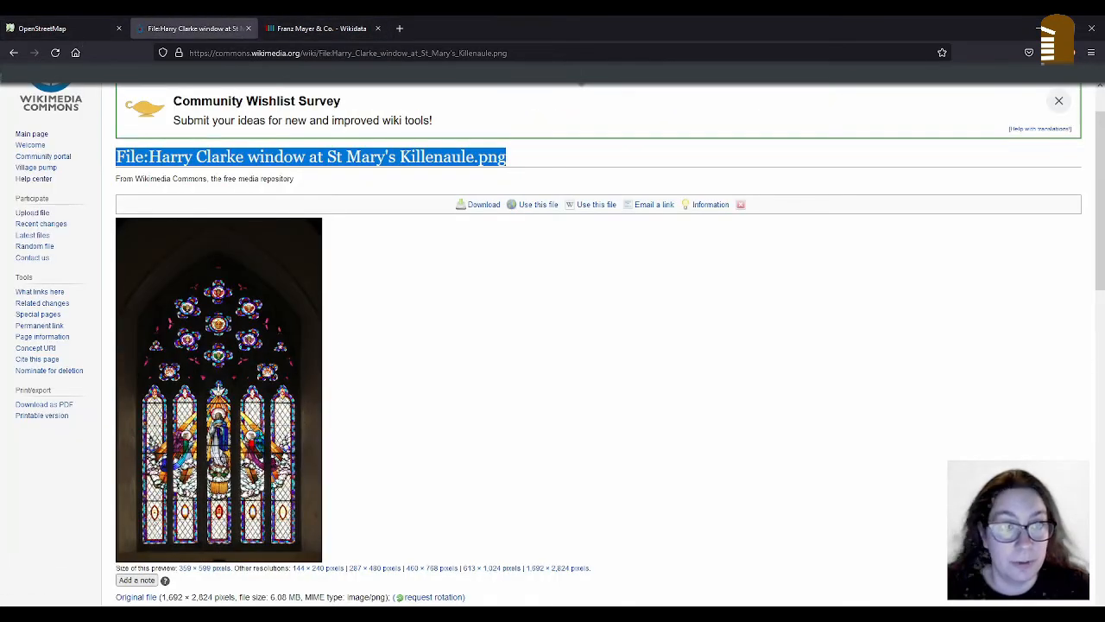
click(14, 52)
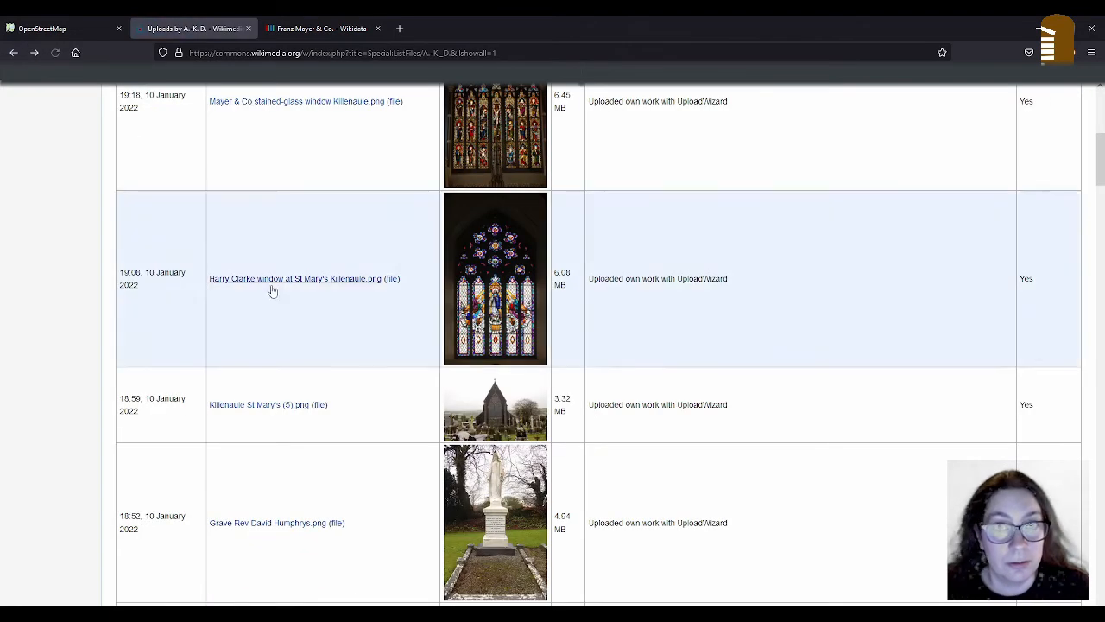
scroll(285, 289, up, 2)
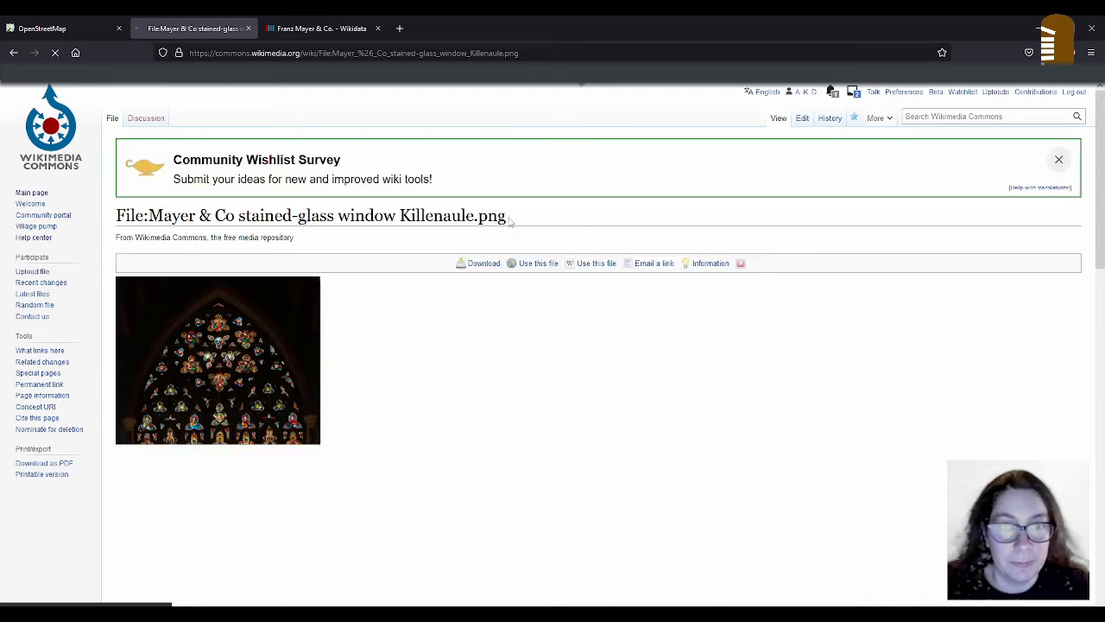
drag(509, 221, 113, 213)
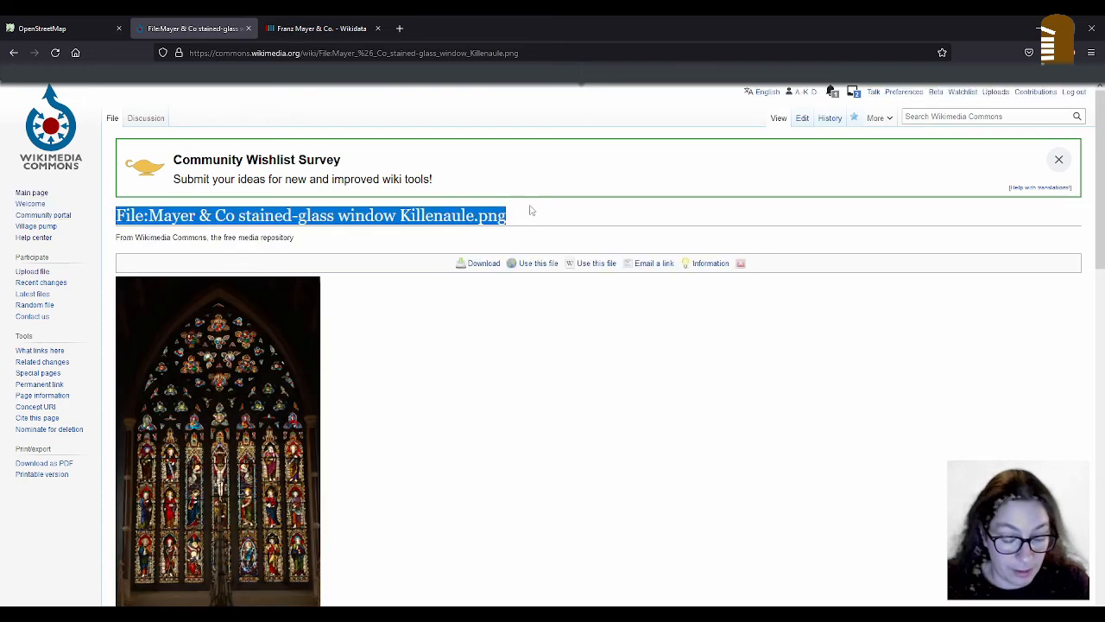
scroll(198, 526, down, 1)
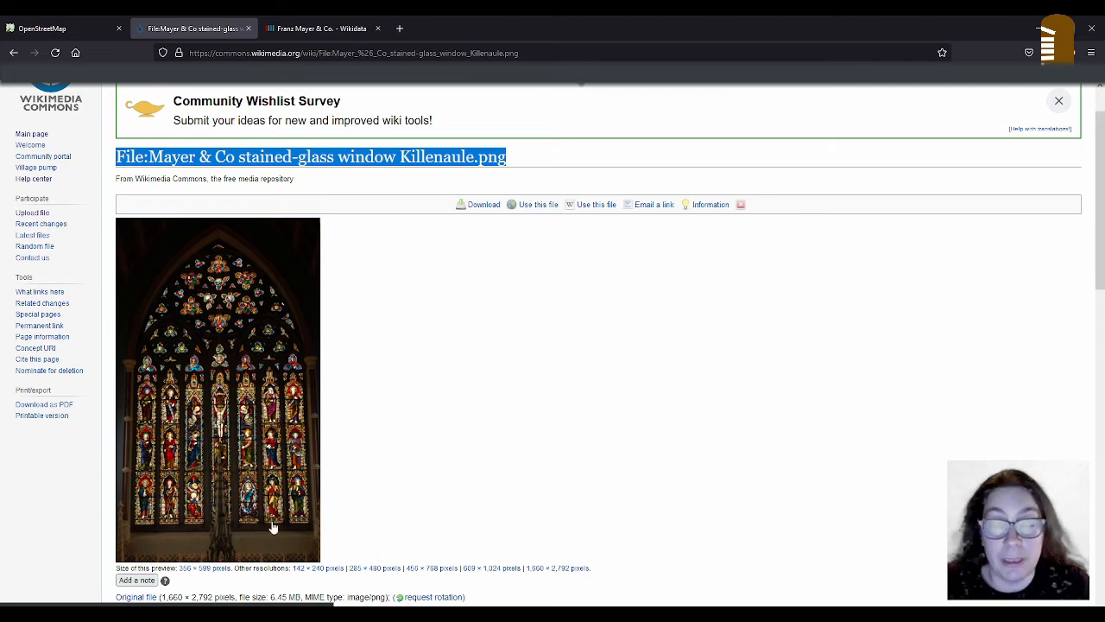
Tag the western window node in OpenStreetMap with wikimedia_commons="File:Mayer & Co stained-glass window Killenaule.png".
click(52, 28)
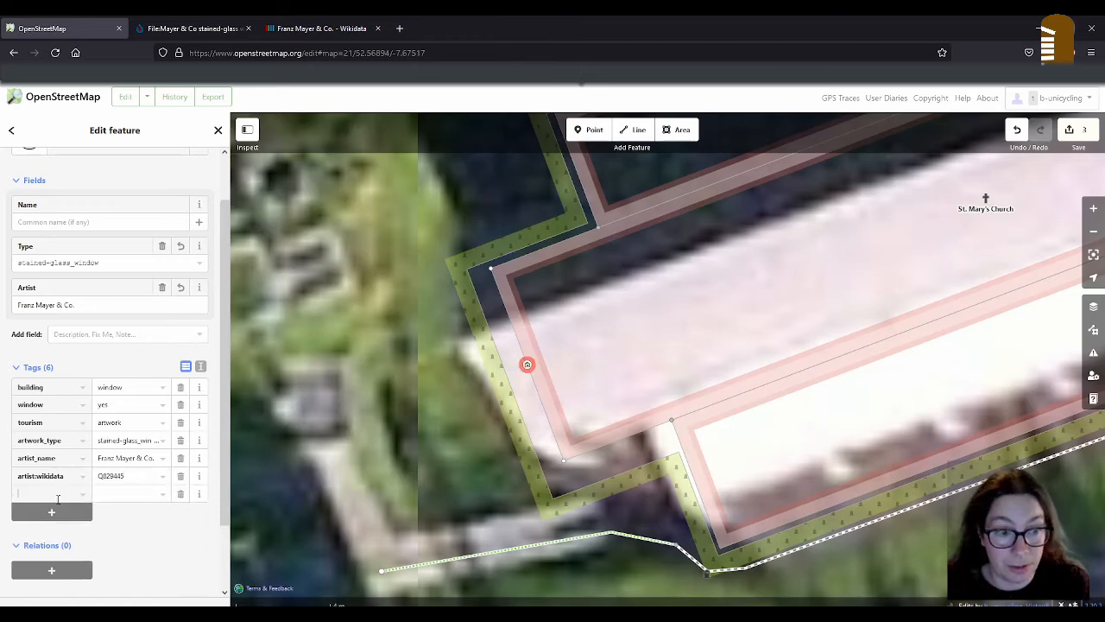
click(54, 494)
text(wiki)
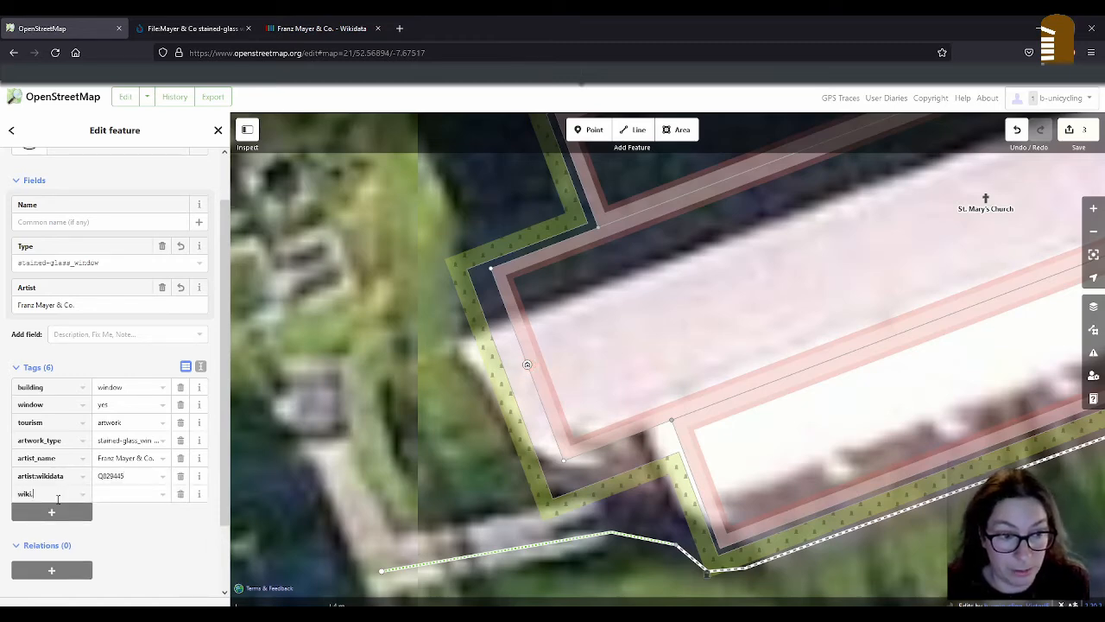
text(media_commons)
key(Tab)
key(ctrl+v)
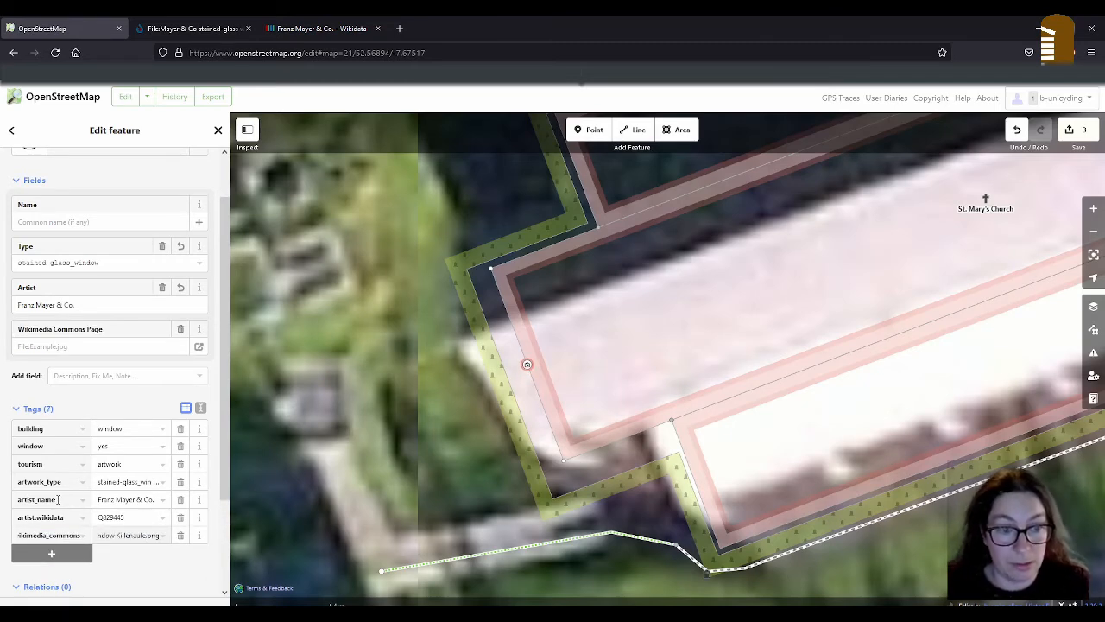
key(Home)
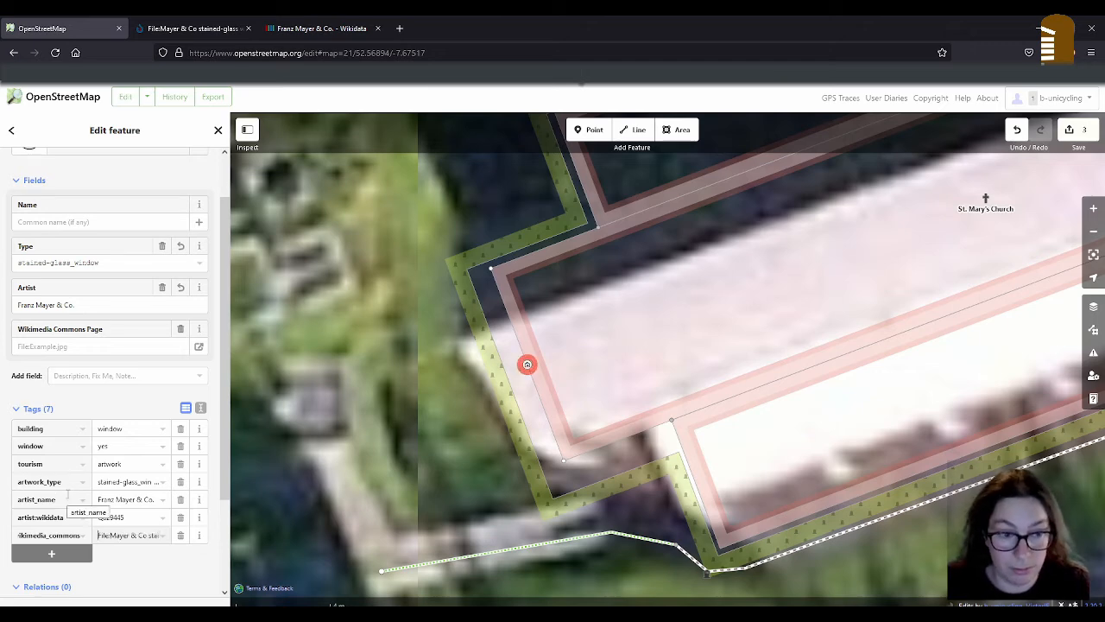
click(100, 354)
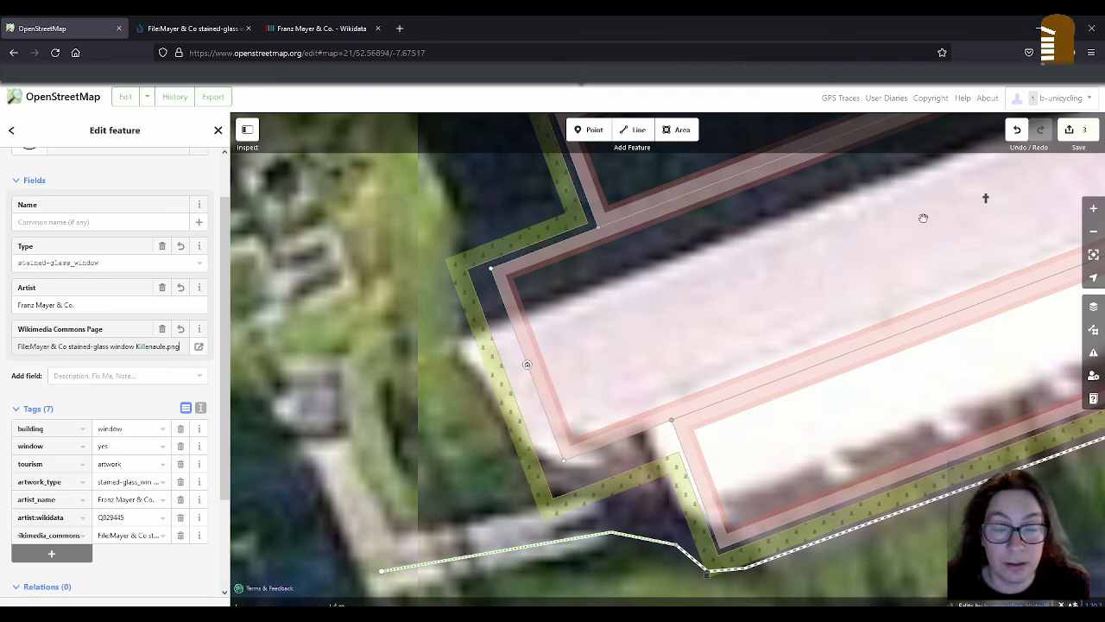
Select the Harry Clarke window node on the church's eastern wall and add the tag width=3.7.
drag(938, 215, 261, 440)
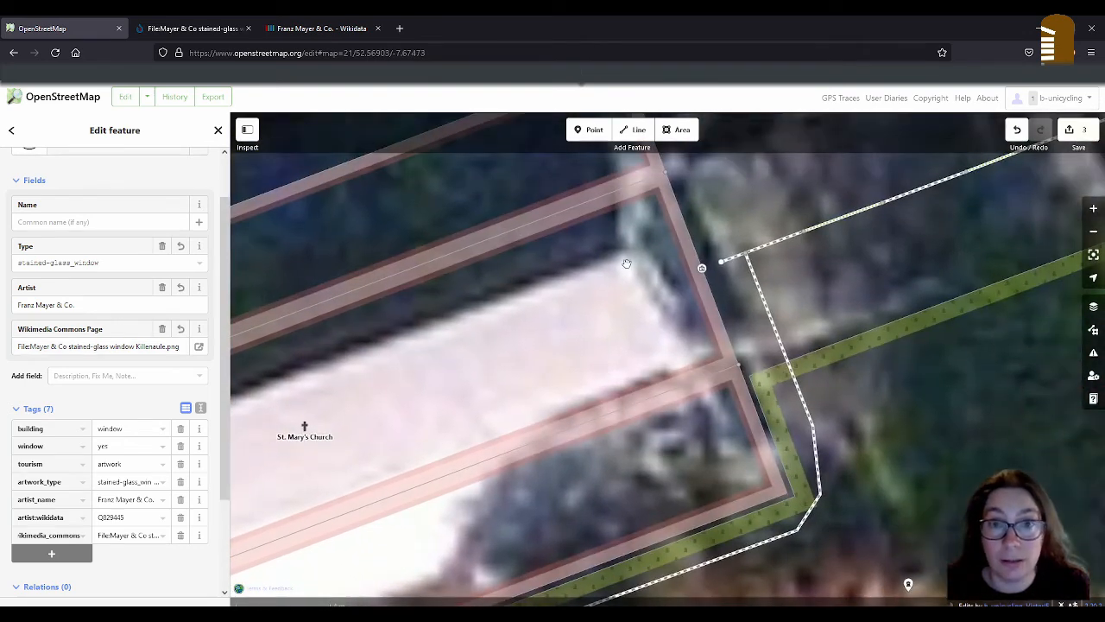
drag(672, 187, 481, 259)
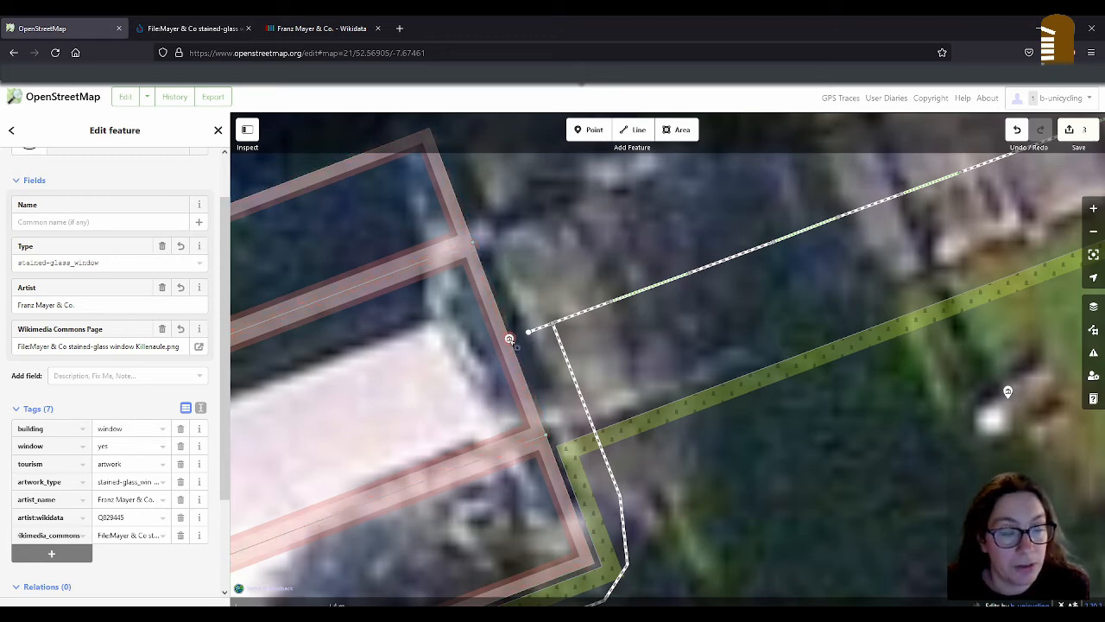
click(509, 339)
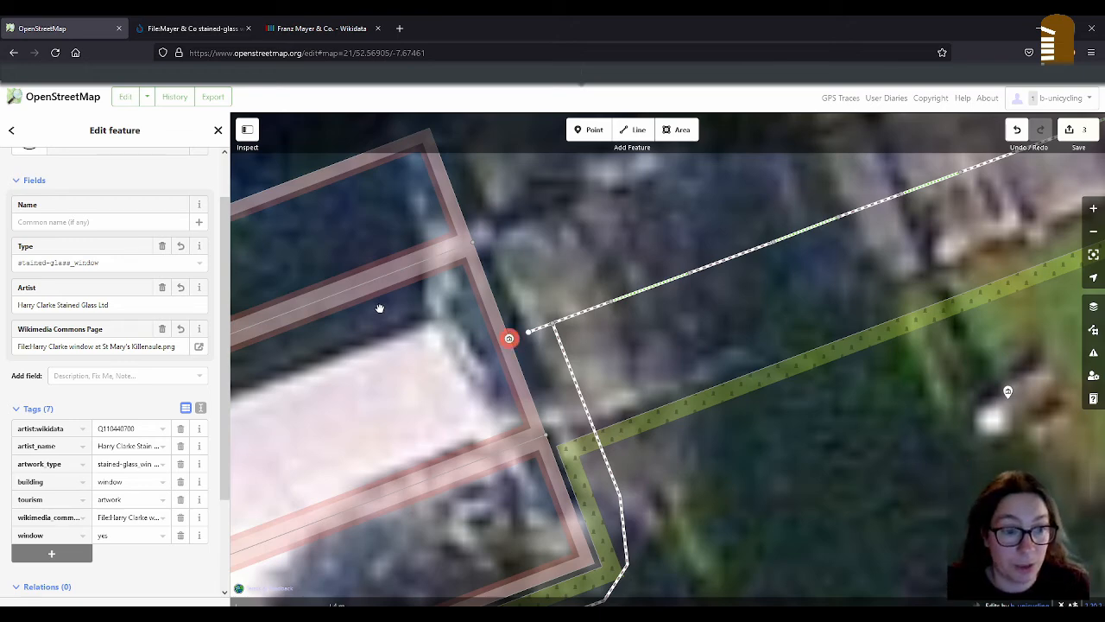
click(65, 555)
text(wid)
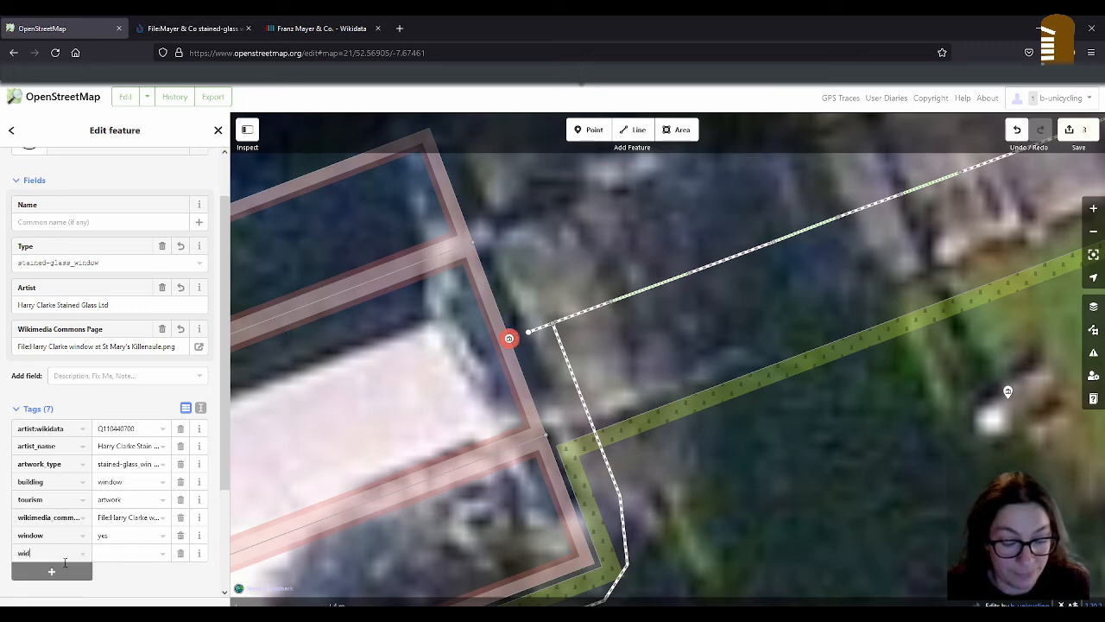
text(th)
key(Tab)
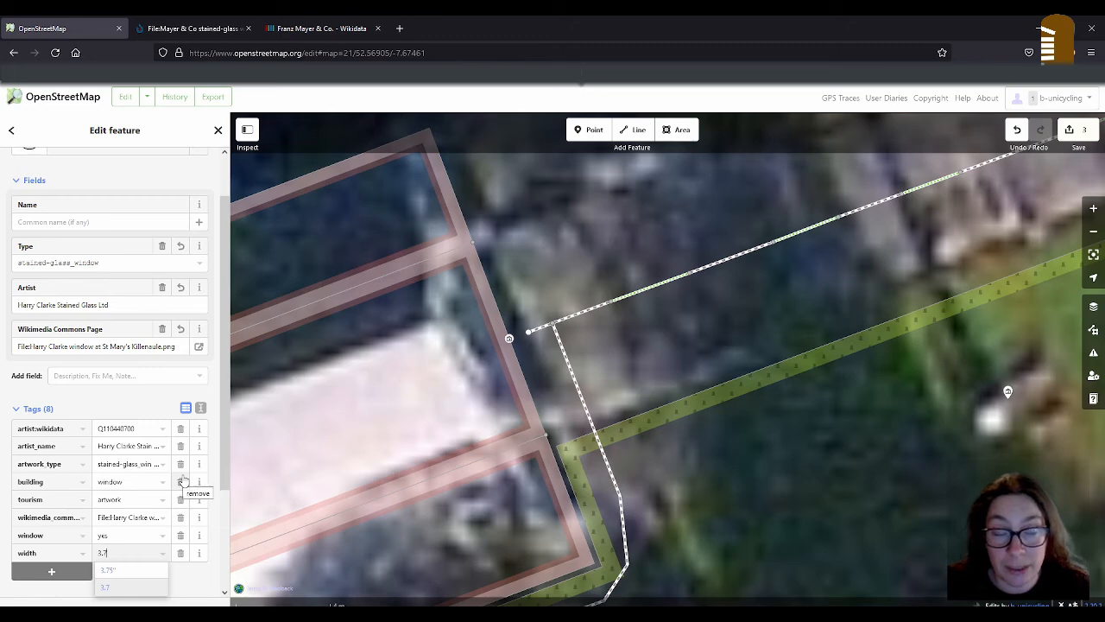
click(131, 405)
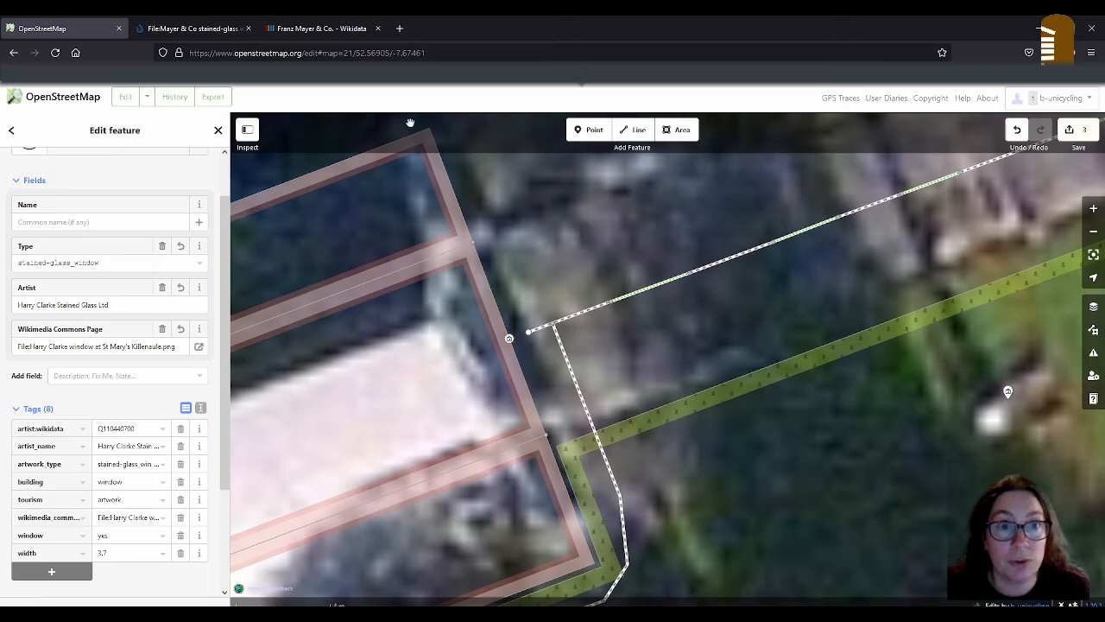
Open the church front photo "Killenaule St Mary's (3).png" from the Wikimedia Commons uploads list to examine the window's height position.
click(303, 31)
click(202, 31)
scroll(835, 162, up, 1)
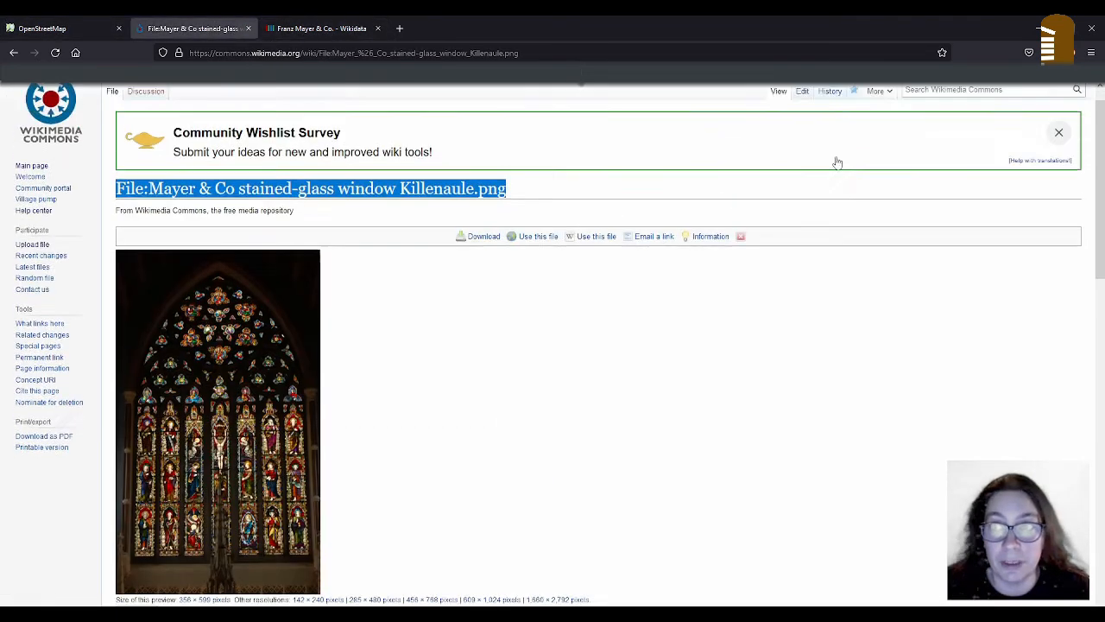
click(932, 117)
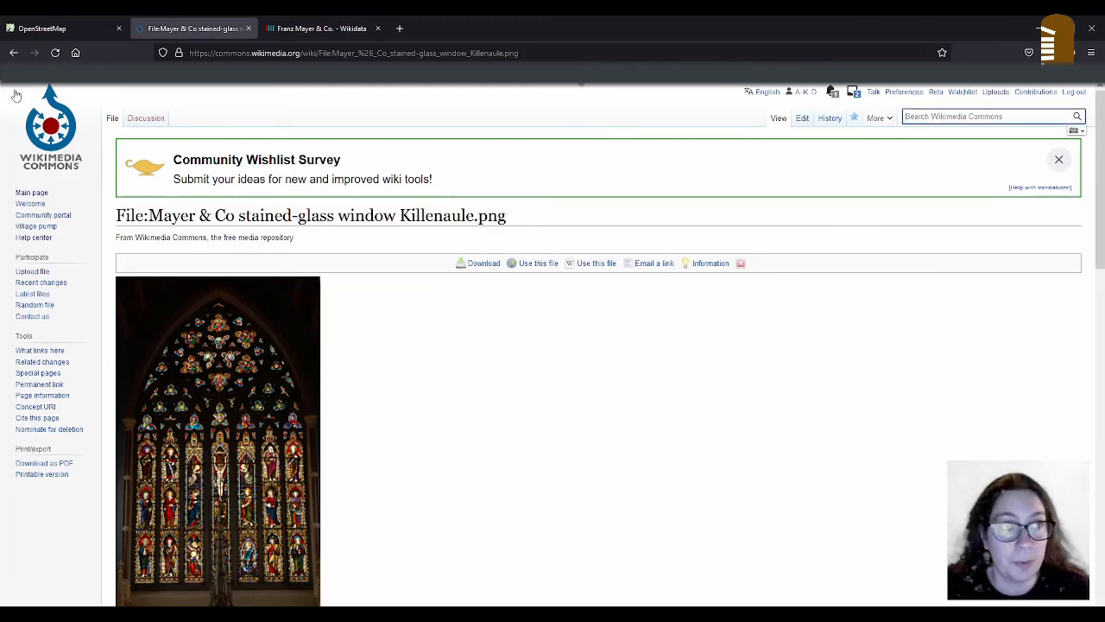
click(13, 53)
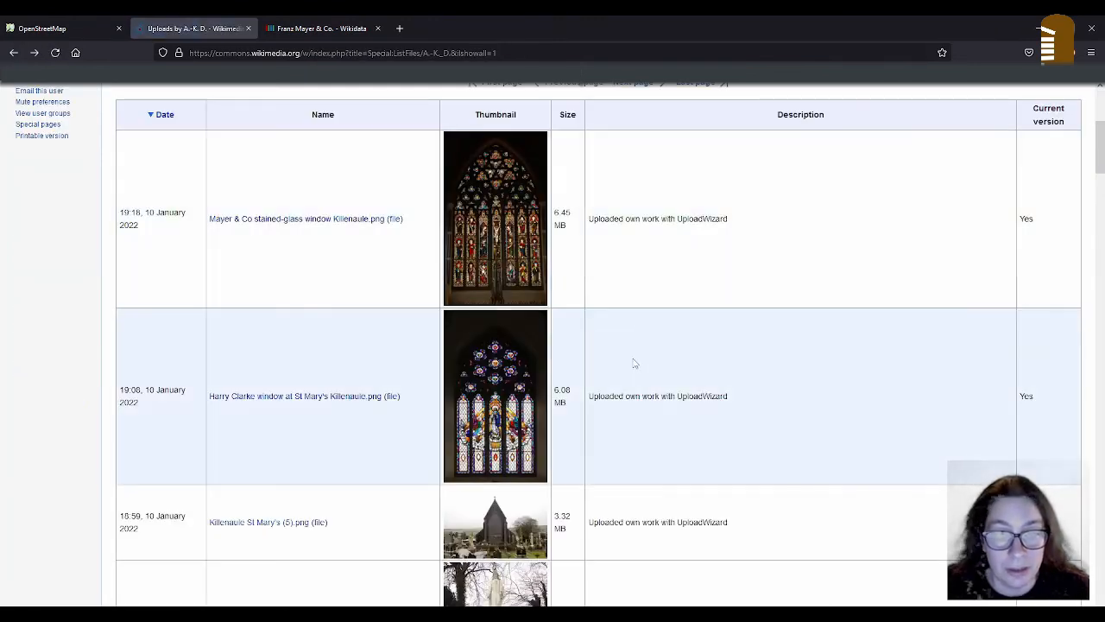
scroll(635, 361, down, 2)
scroll(639, 345, down, 3)
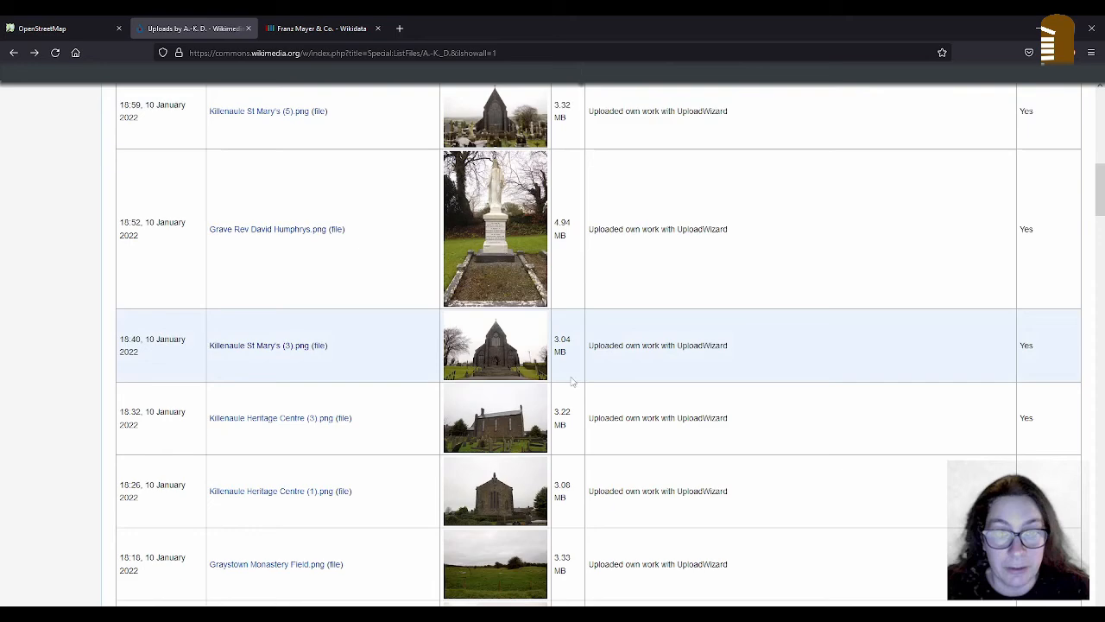
click(501, 349)
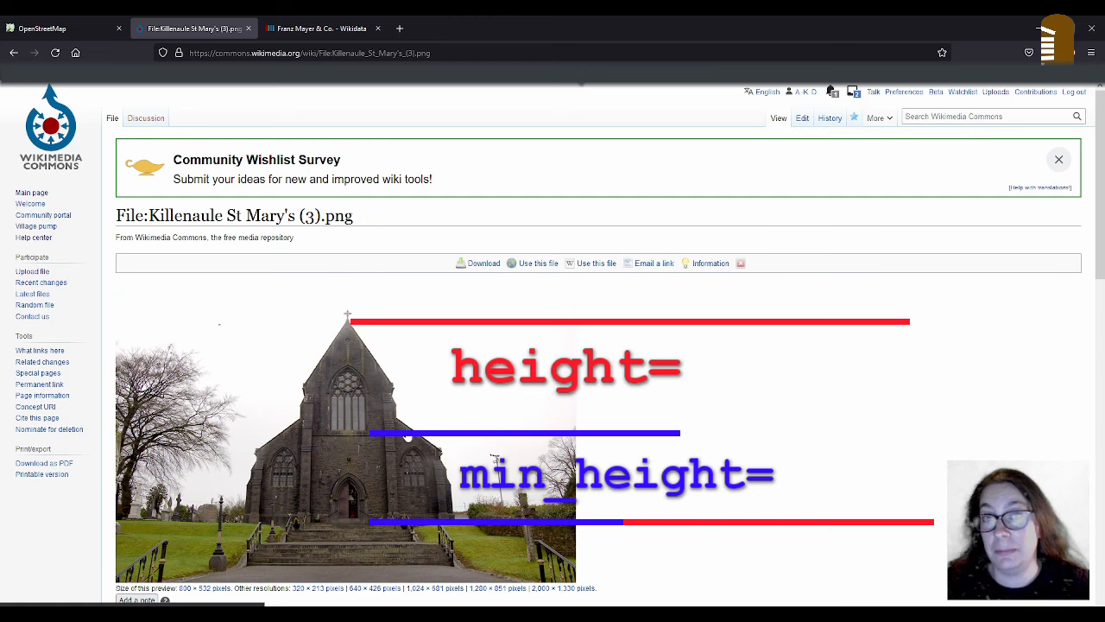
Check the adjoining church building part's height in OpenStreetMap and add min_height=12 to the Harry Clarke window node, consulting the church front photo.
click(87, 29)
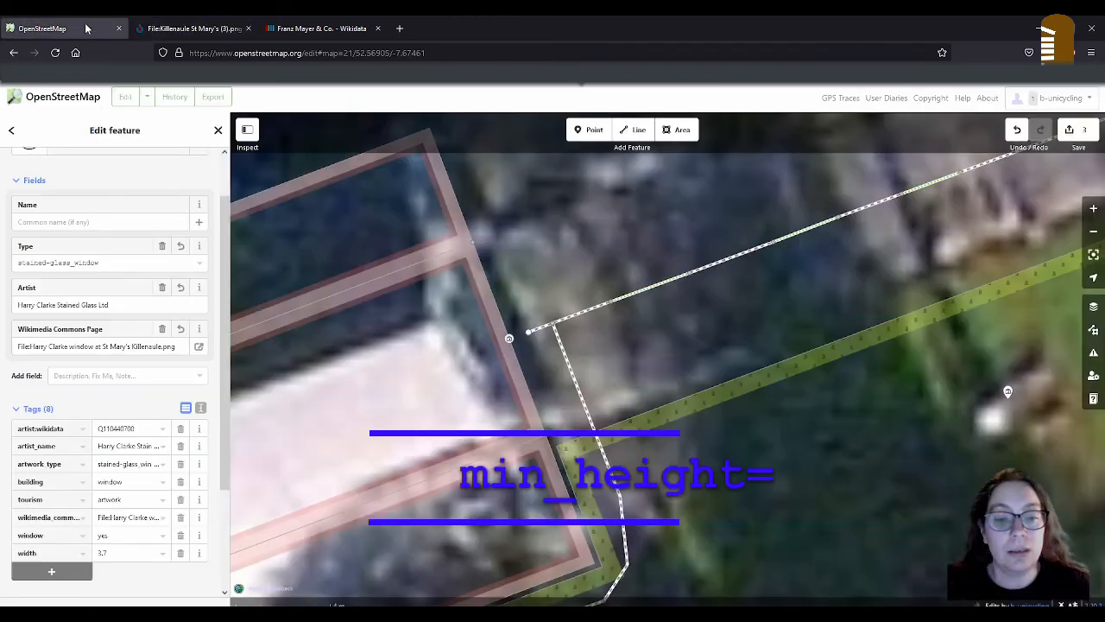
click(492, 300)
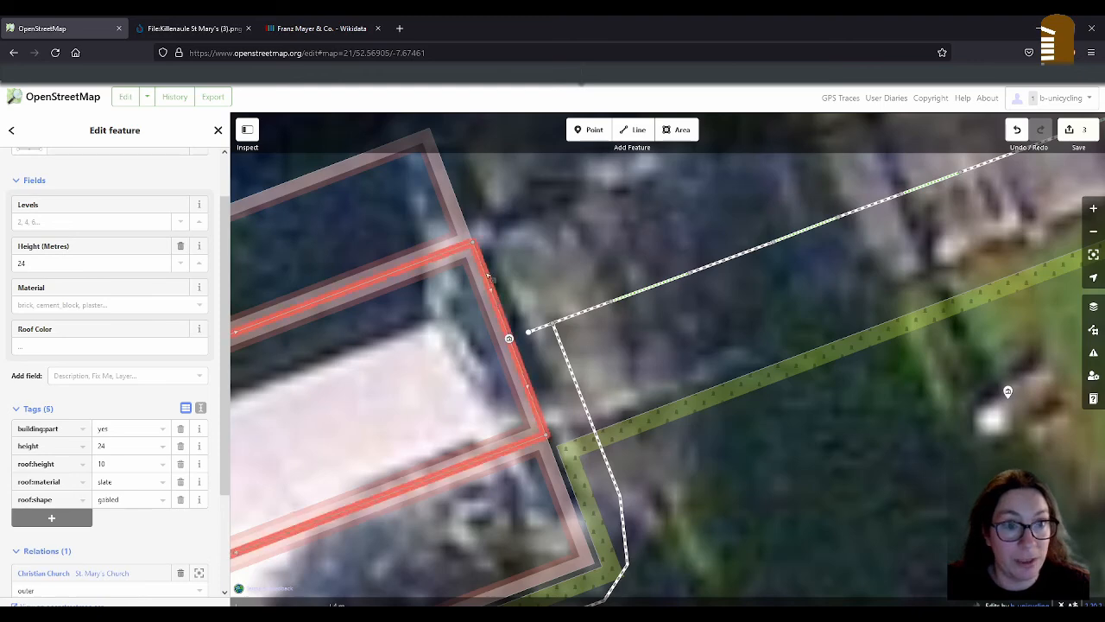
click(509, 339)
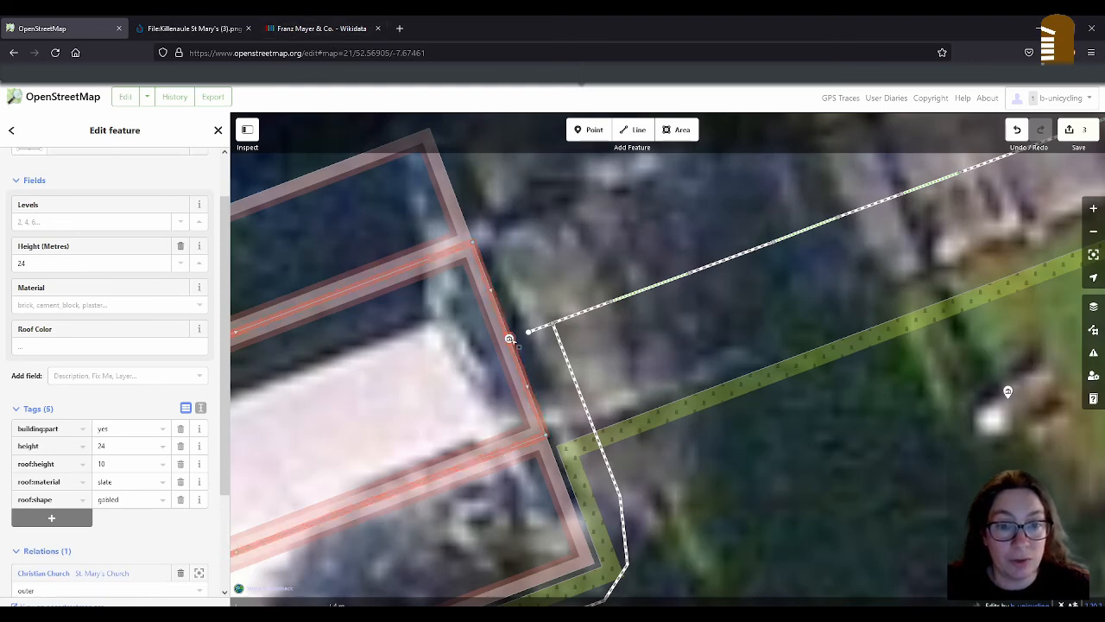
click(65, 574)
text(min_)
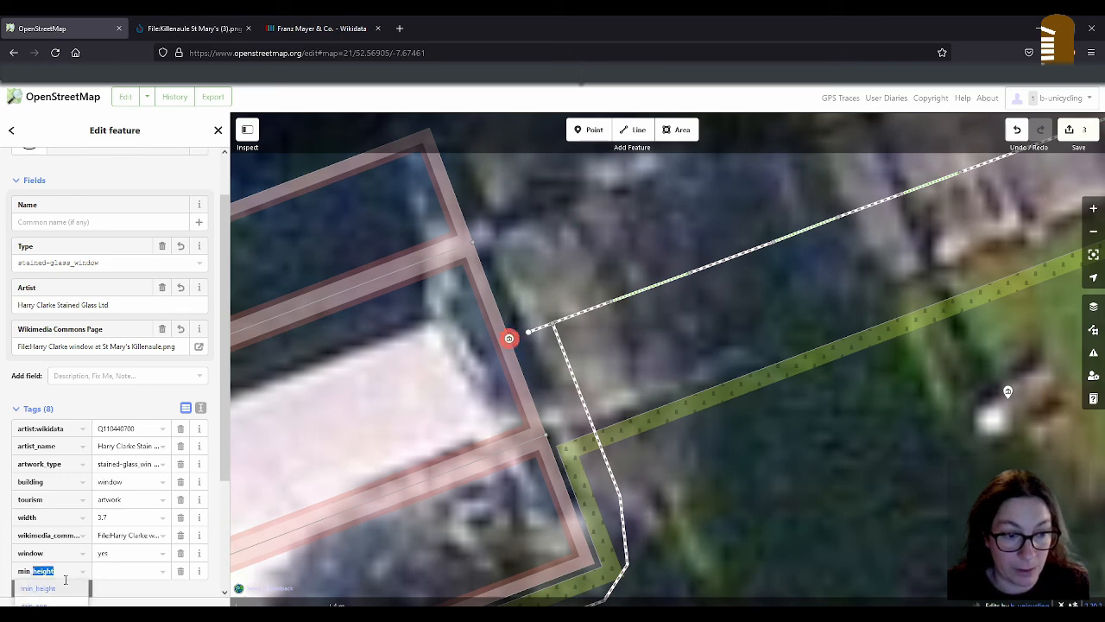
key(Tab)
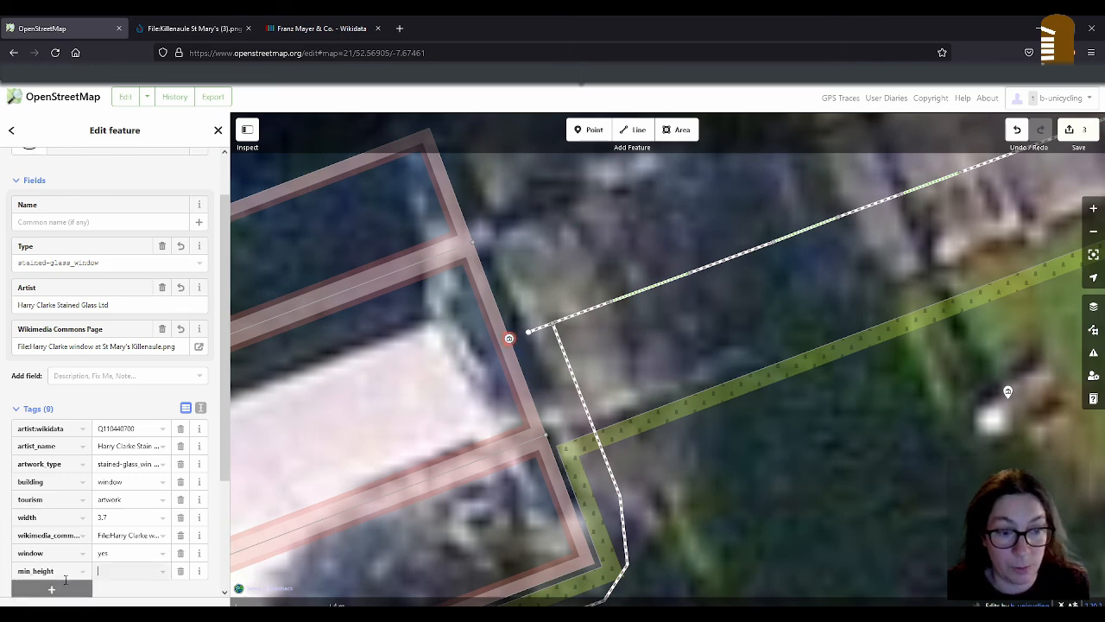
click(177, 28)
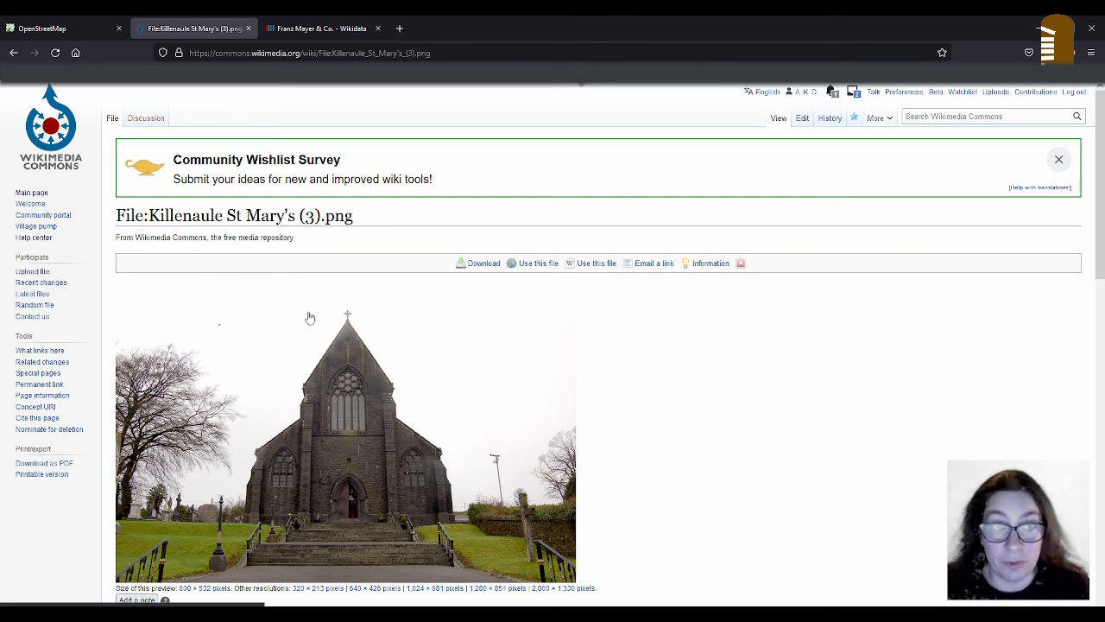
click(63, 30)
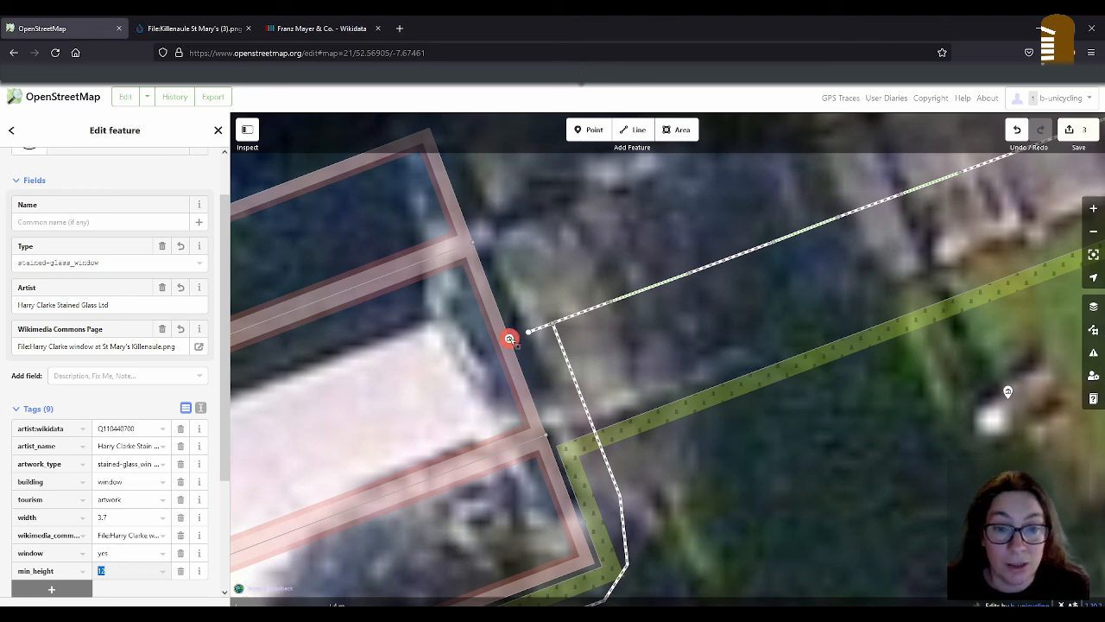
scroll(510, 337, up, 4)
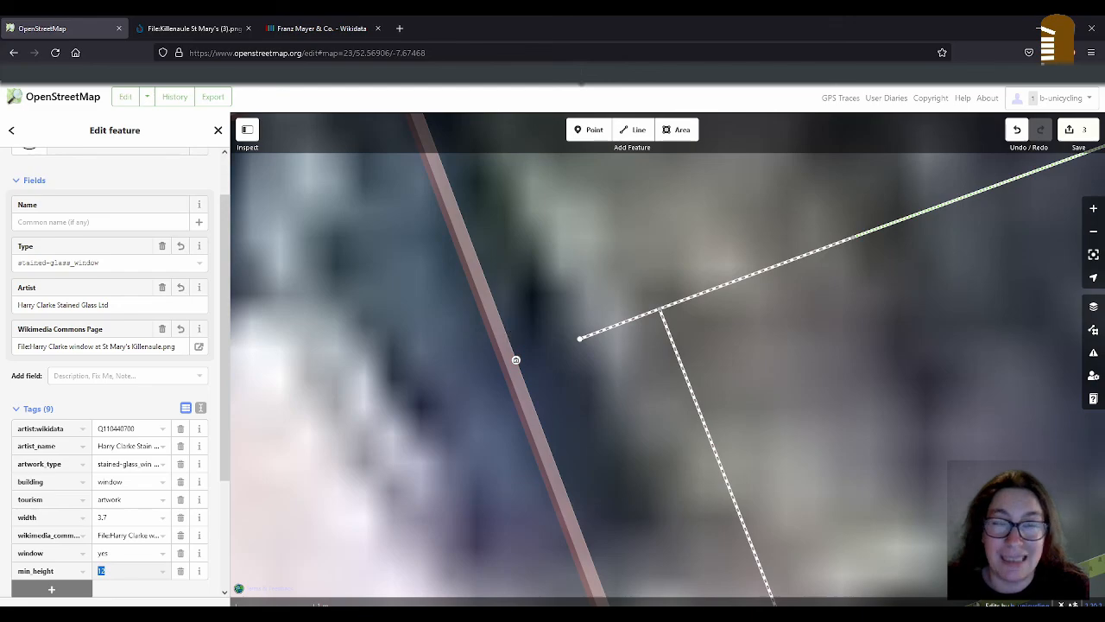
scroll(516, 361, down, 6)
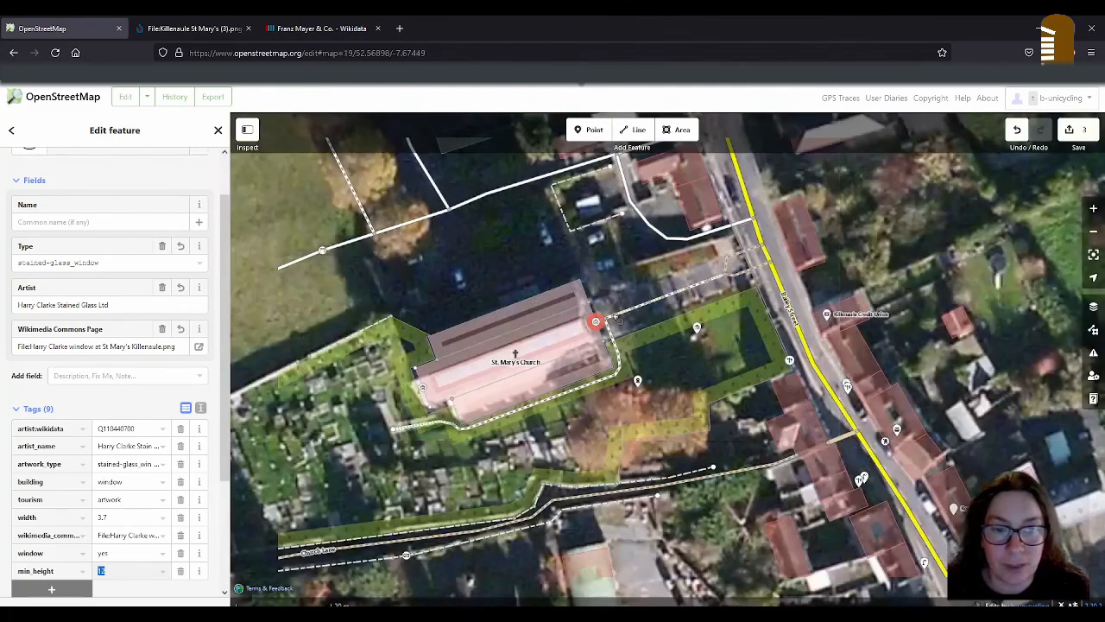
scroll(609, 324, up, 3)
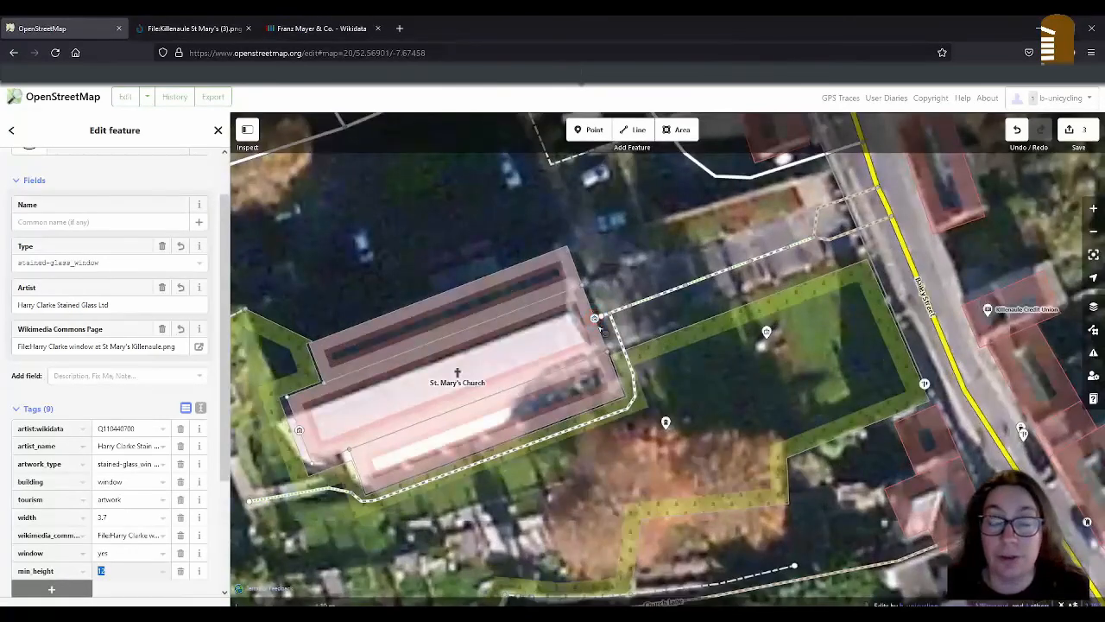